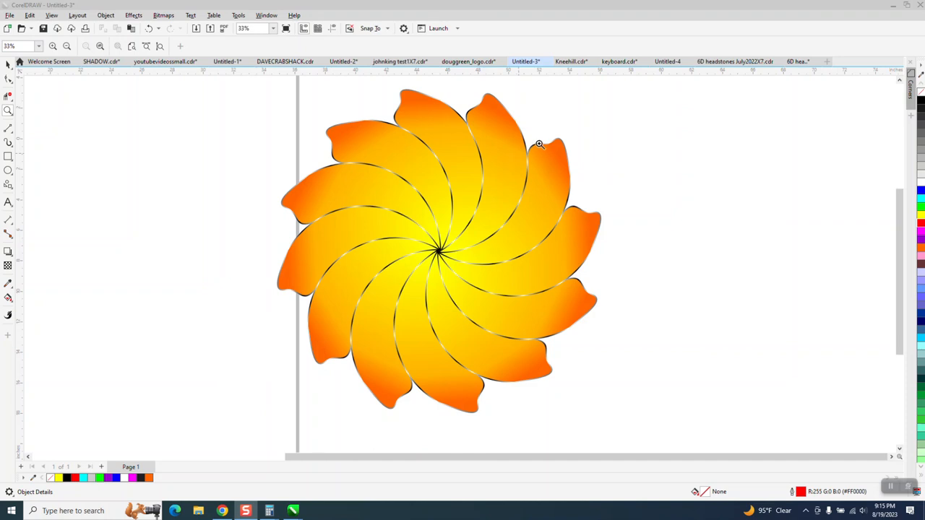
# - Draw a circle about 10.8 inches across on the page and place a copy centred on its left edge
pyautogui.rightClick(538, 145)
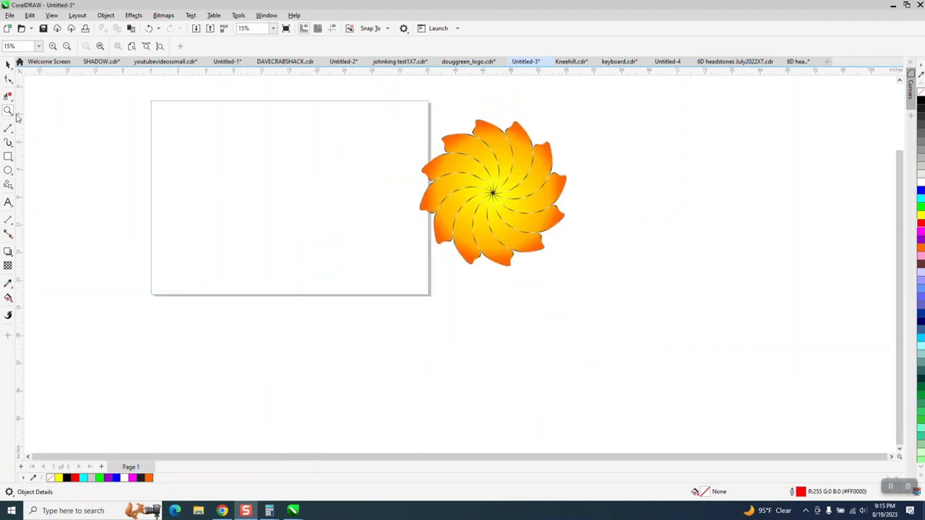
pyautogui.moveTo(157, 134); pyautogui.dragTo(406, 263)
pyautogui.click(8, 171)
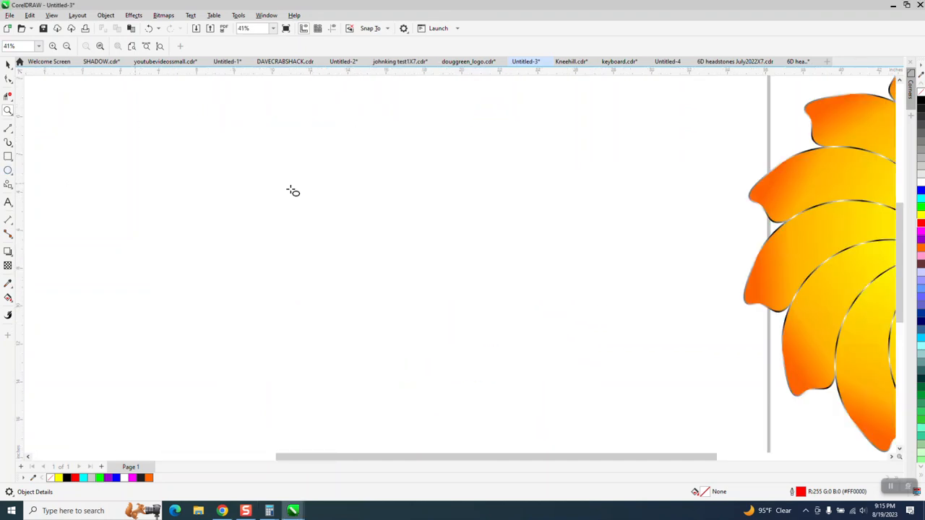
pyautogui.moveTo(475, 181); pyautogui.dragTo(265, 390)
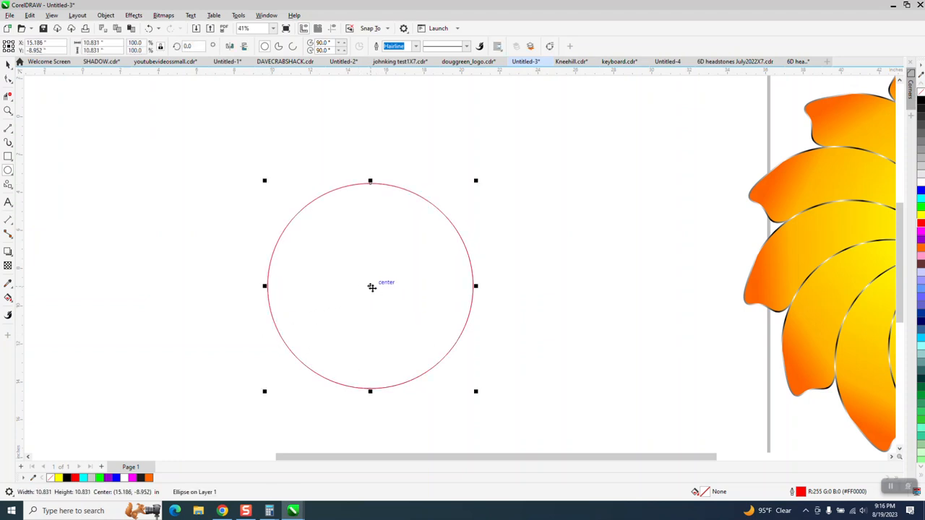
pyautogui.moveTo(372, 287); pyautogui.dragTo(268, 286)
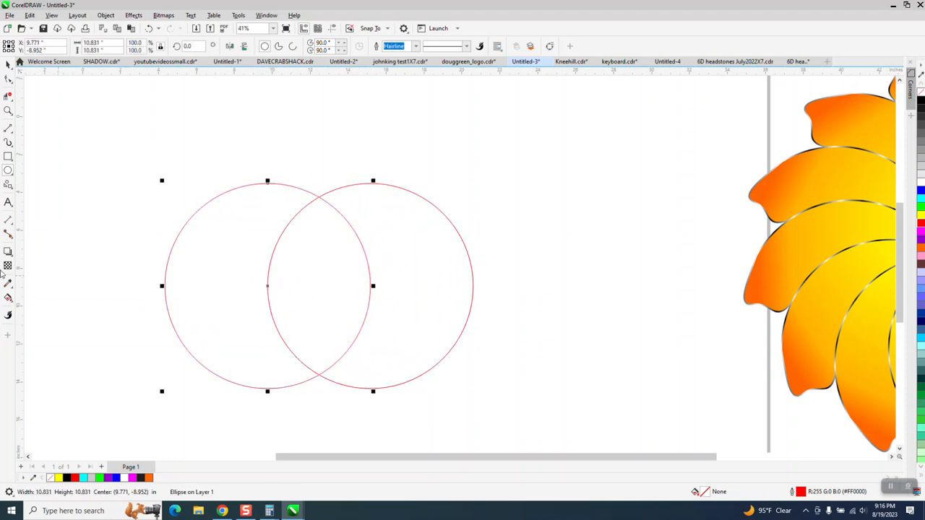
# - Fill the overlap of the two circles with cyan using Smart Fill
pyautogui.click(10, 299)
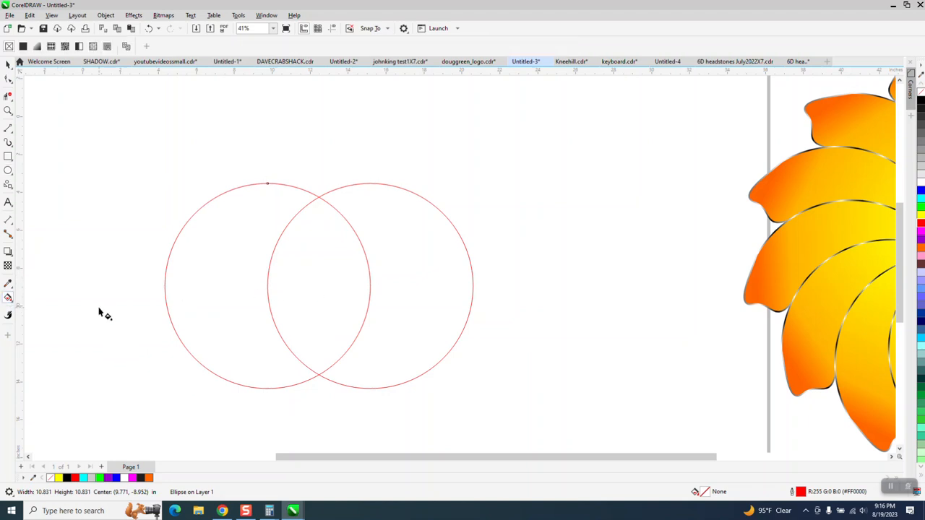
pyautogui.click(13, 302)
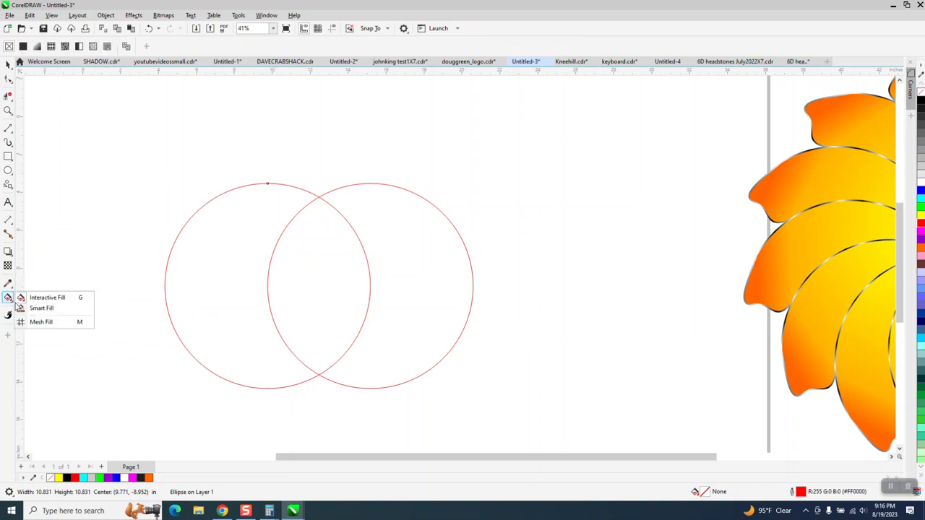
pyautogui.click(33, 306)
pyautogui.click(310, 287)
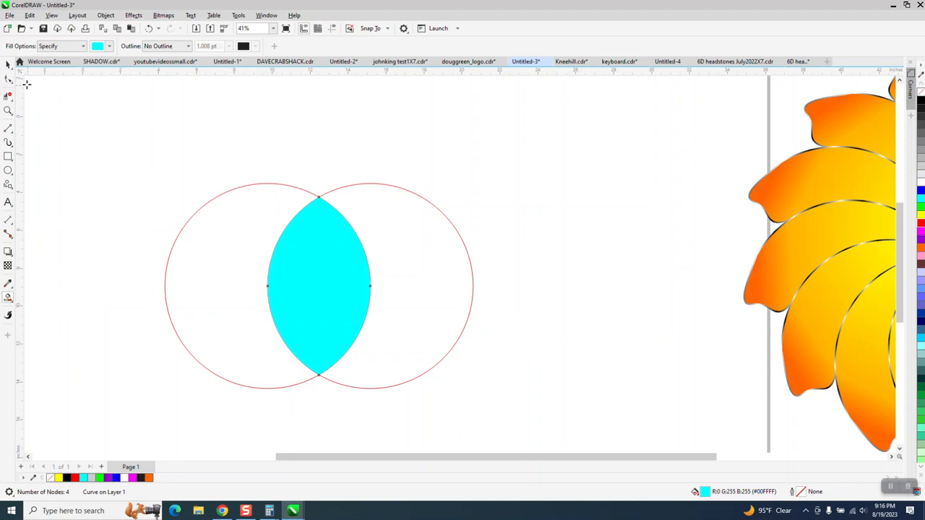
# - Move the cyan leaf shape clear of the circles, delete both circles and bring the leaf back into their space
pyautogui.click(9, 65)
pyautogui.moveTo(321, 238); pyautogui.dragTo(572, 249)
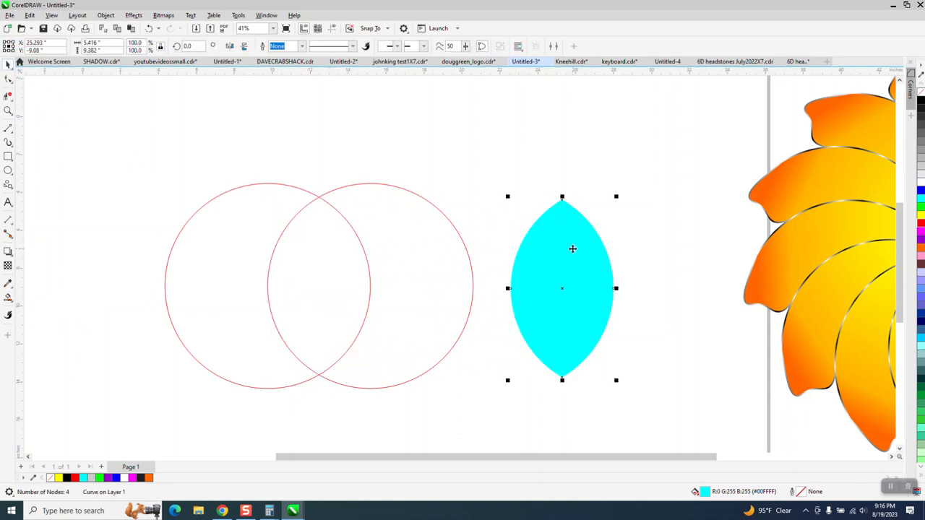
pyautogui.moveTo(128, 141); pyautogui.dragTo(473, 398)
pyautogui.press('Delete')
pyautogui.moveTo(548, 311); pyautogui.dragTo(376, 286)
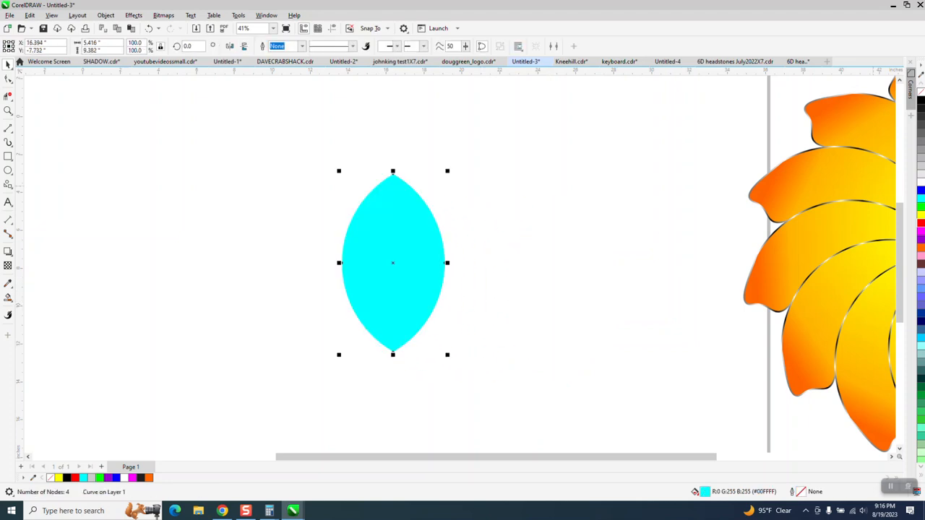
# - Remove the leaf's fill and give it a black hairline outline
pyautogui.click(921, 90)
pyautogui.rightClick(921, 101)
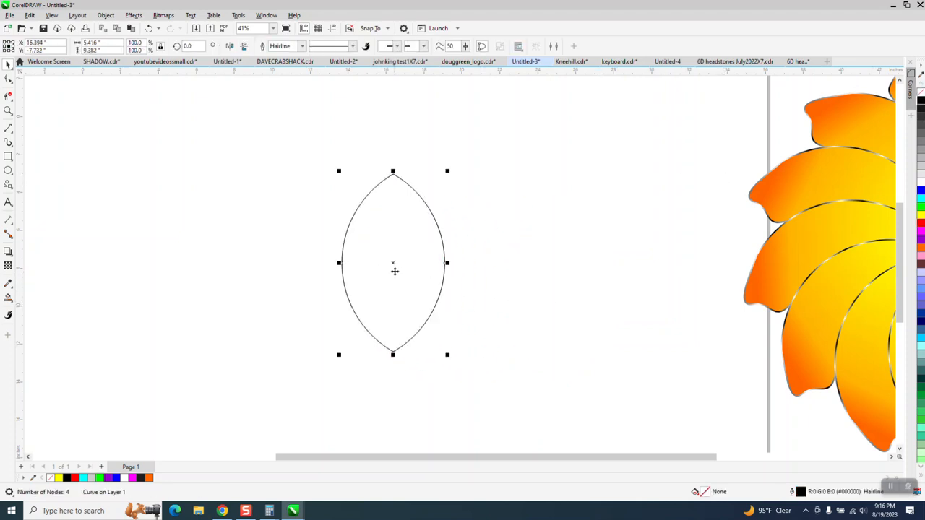
pyautogui.moveTo(393, 263); pyautogui.dragTo(393, 297)
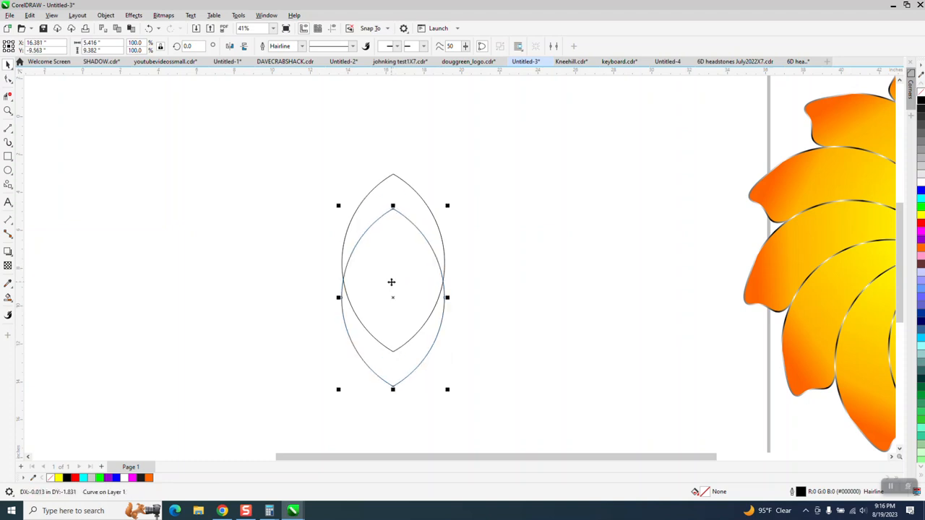
pyautogui.hotkey('ctrl', 'z')
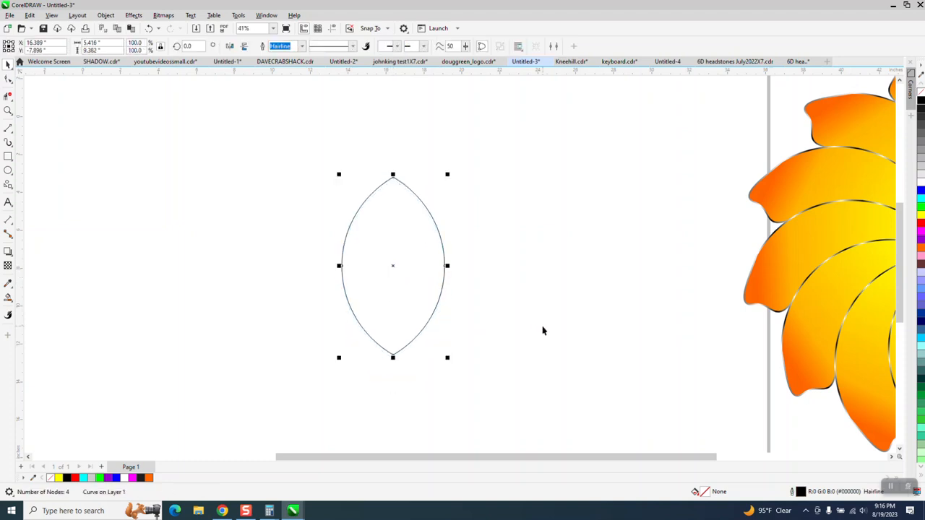
# - Set the leaf's rotation centre on its bottom node and make a copy rotated by 20 degrees
pyautogui.click(397, 264)
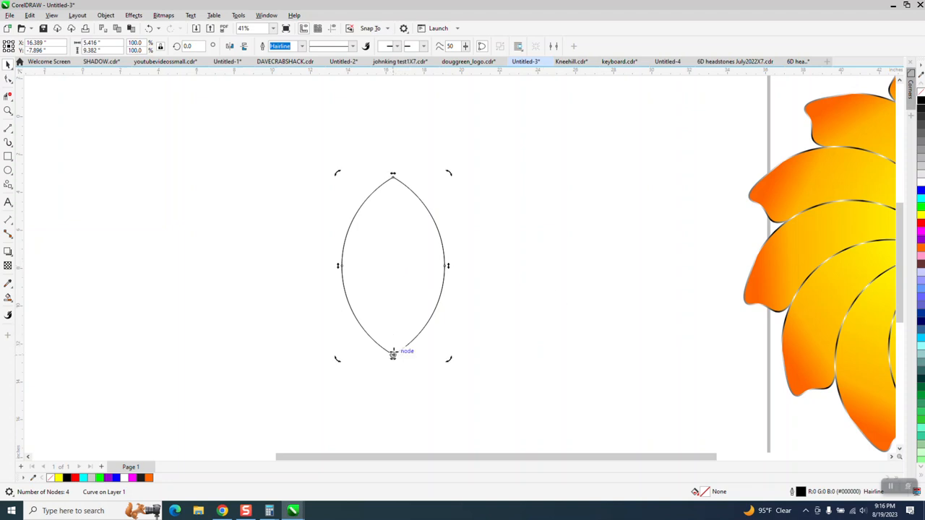
pyautogui.moveTo(392, 354); pyautogui.dragTo(392, 355)
pyautogui.click(188, 47)
pyautogui.write('20')
pyautogui.press('Return')
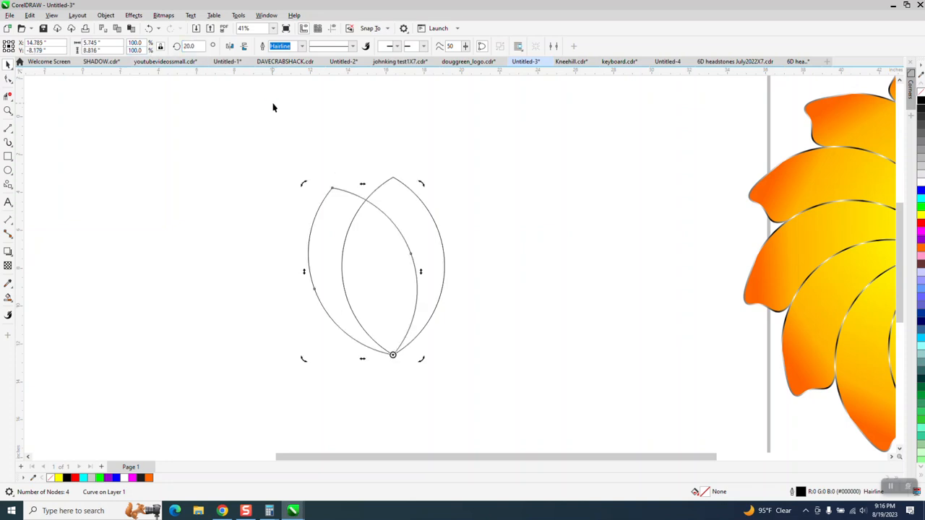
# - Extract the right-hand crescent with Smart Fill, shift it 6 inches right and give it no fill with a black outline
pyautogui.click(8, 296)
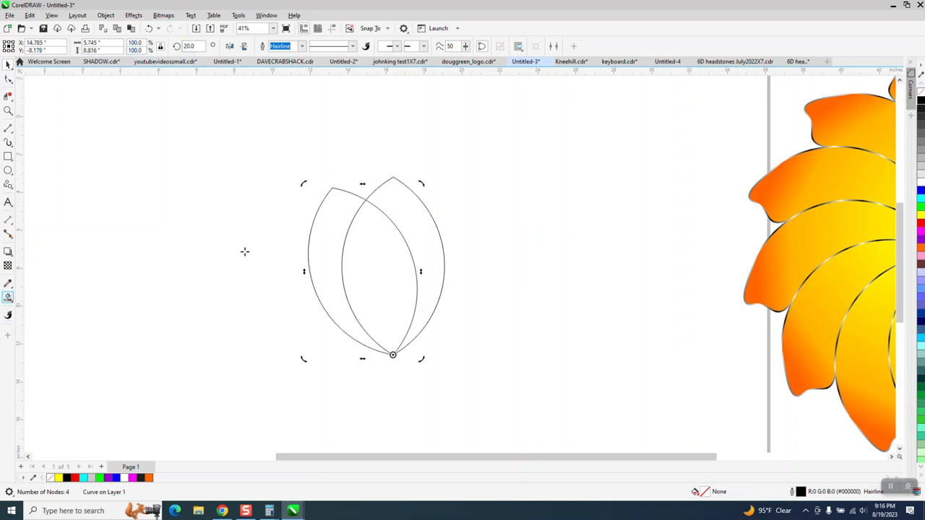
pyautogui.click(397, 218)
pyautogui.press('Right')
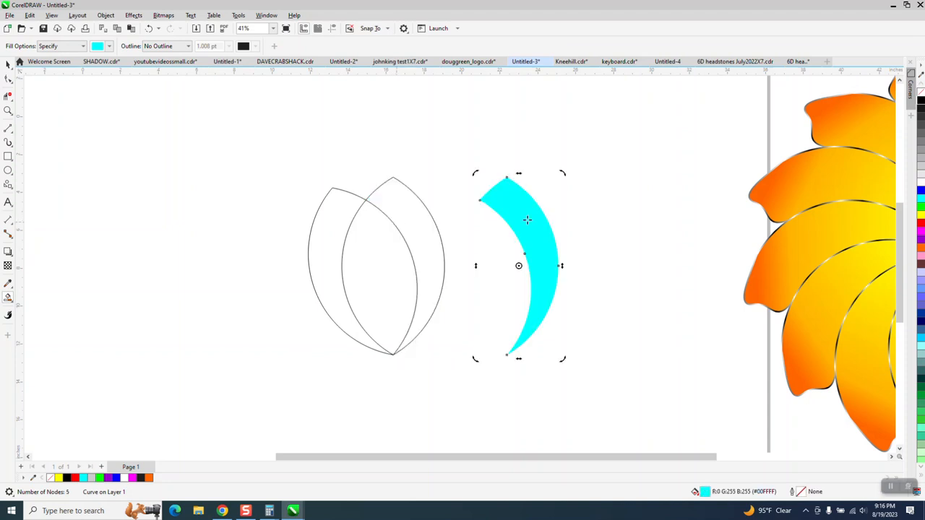
pyautogui.click(921, 93)
pyautogui.rightClick(920, 102)
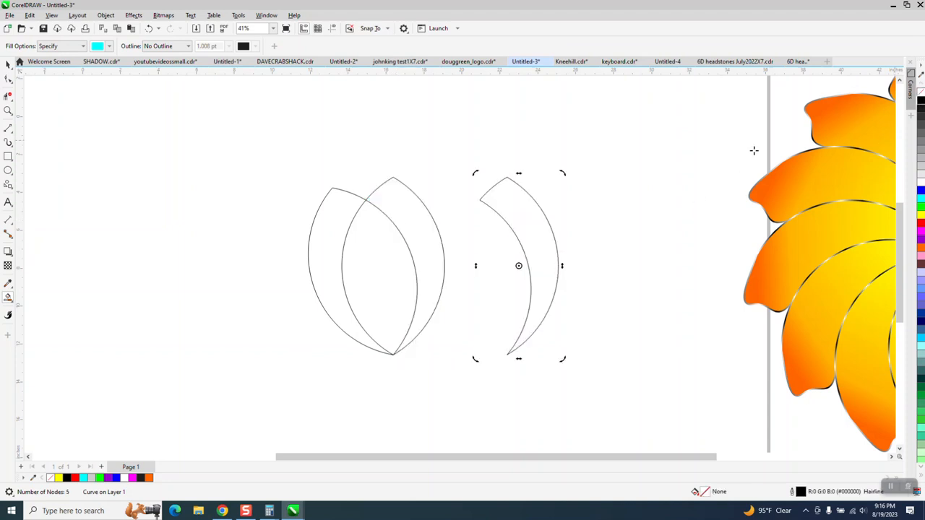
# - Reshape the crescent's short upper edge into a rounded end bulging outward to the upper left
pyautogui.click(8, 110)
pyautogui.moveTo(456, 149); pyautogui.dragTo(675, 381)
pyautogui.click(7, 80)
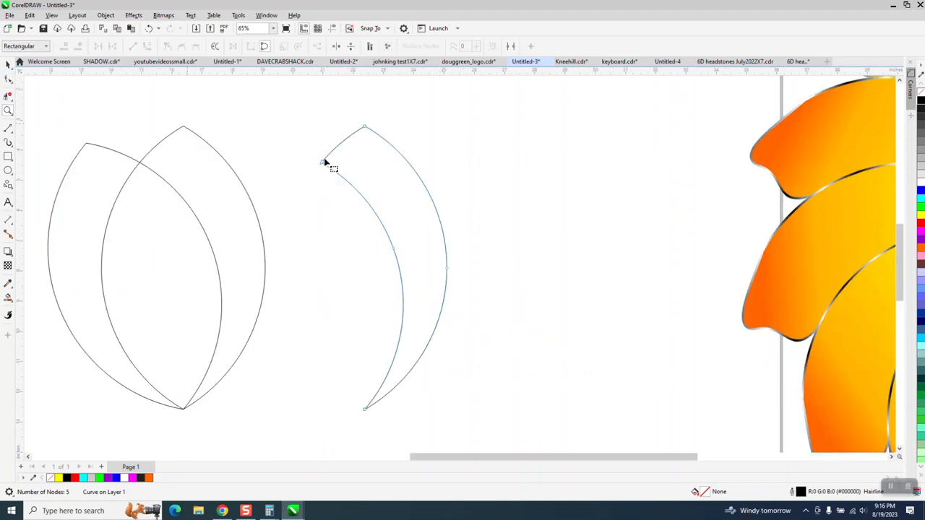
pyautogui.click(365, 127)
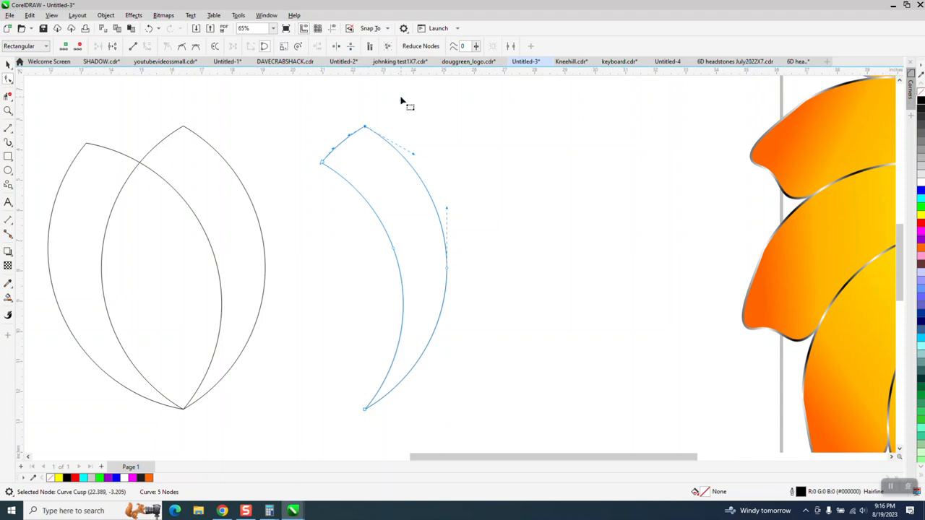
pyautogui.moveTo(333, 152); pyautogui.dragTo(264, 117)
# - Add a node on the crescent's rounded end and bend the adjoining curve inward to form a notched petal tip
pyautogui.doubleClick(301, 119)
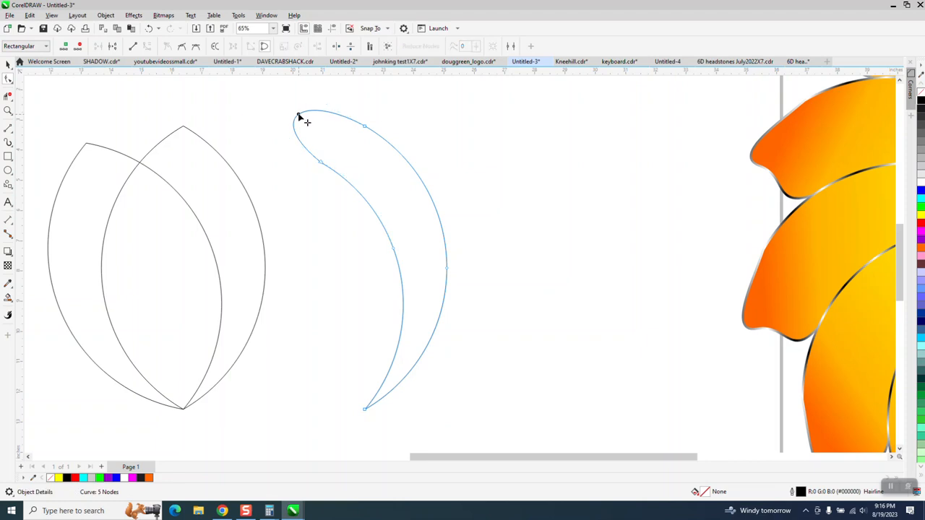
pyautogui.moveTo(302, 118)
pyautogui.mouseDown()
pyautogui.moveTo(316, 119)
pyautogui.moveTo(305, 104)
pyautogui.mouseUp()
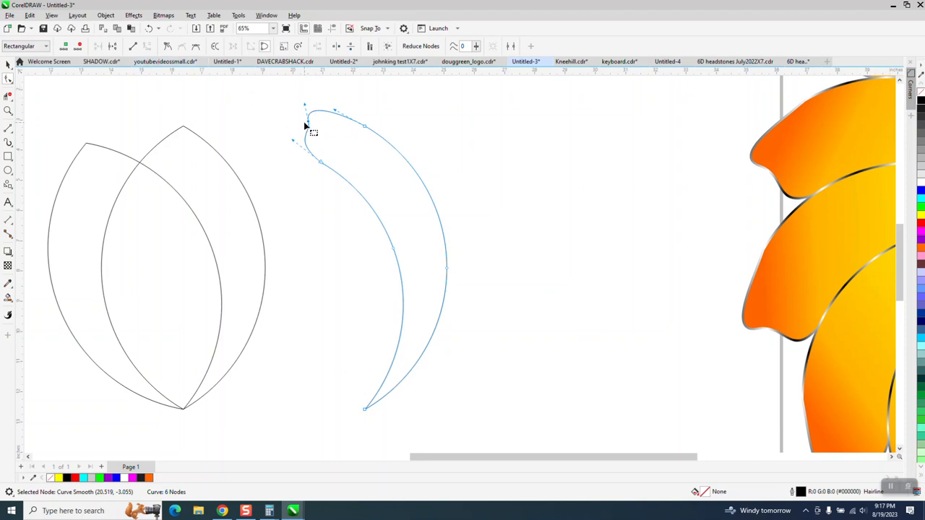
pyautogui.rightClick(311, 127)
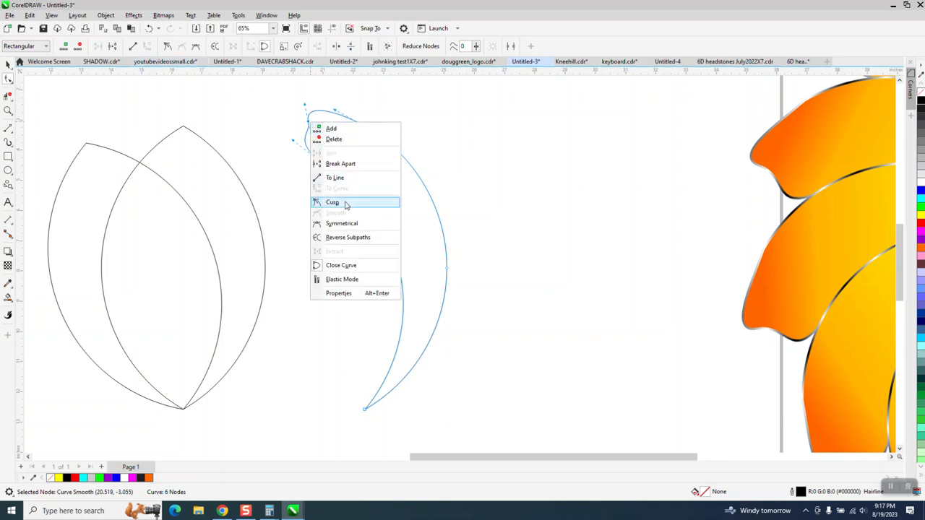
pyautogui.click(262, 209)
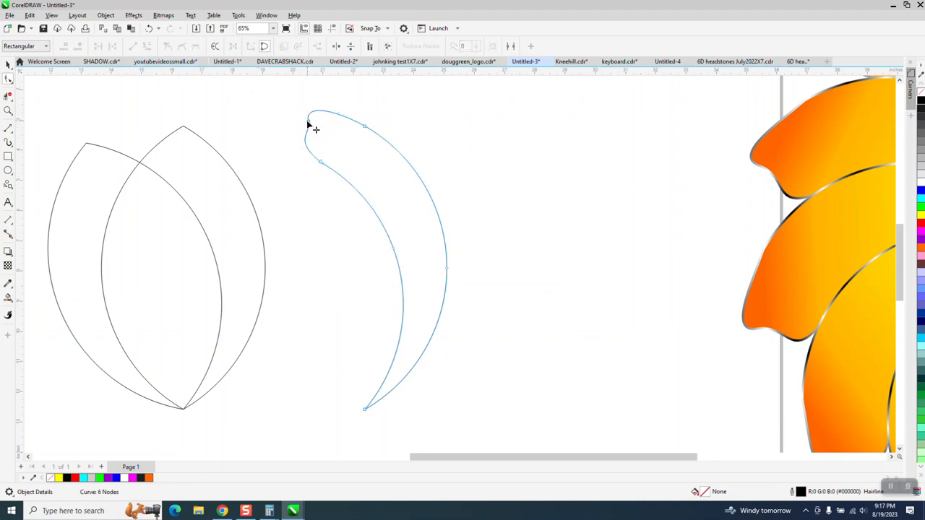
pyautogui.click(308, 122)
pyautogui.moveTo(312, 136); pyautogui.dragTo(332, 150)
# - Delete the two overlapping leaf outlines and move the petal up and to the left
pyautogui.click(8, 65)
pyautogui.scroll(-2, 217, 184)
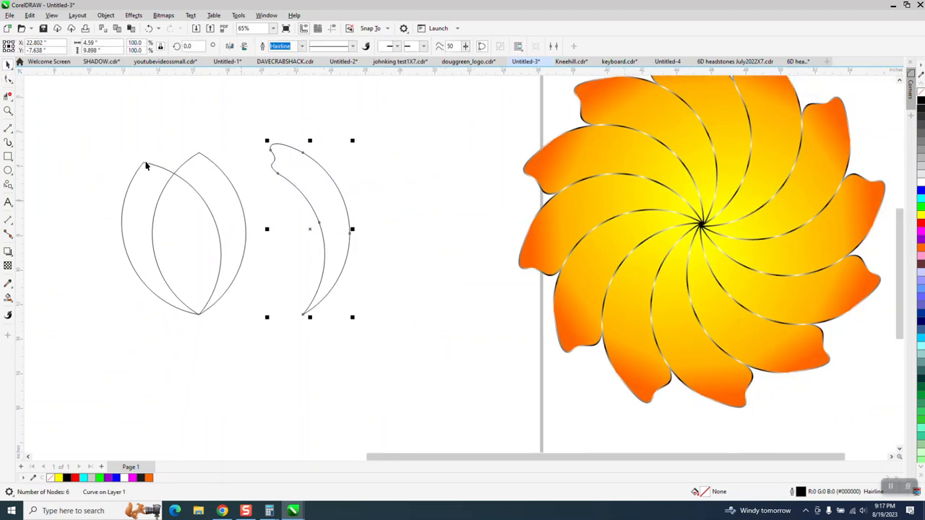
pyautogui.moveTo(113, 132); pyautogui.dragTo(259, 331)
pyautogui.press('Delete')
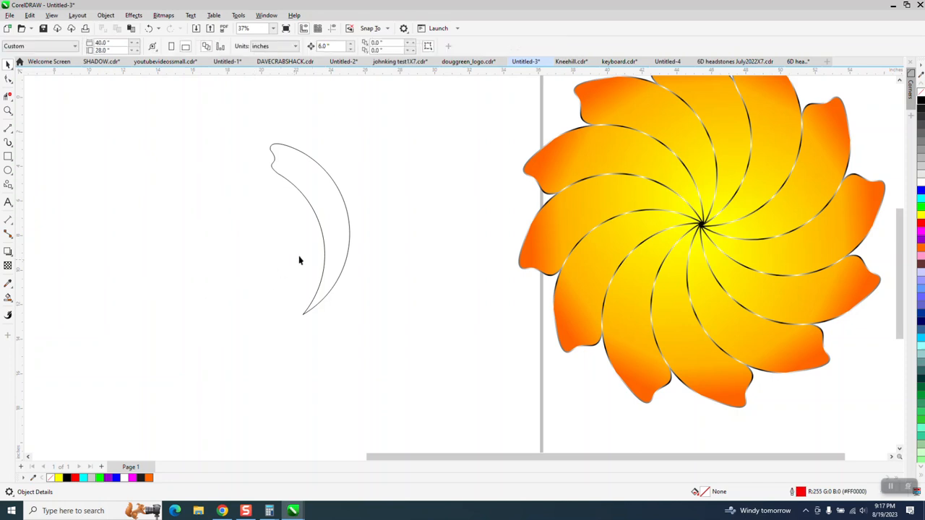
pyautogui.moveTo(336, 230); pyautogui.dragTo(295, 200)
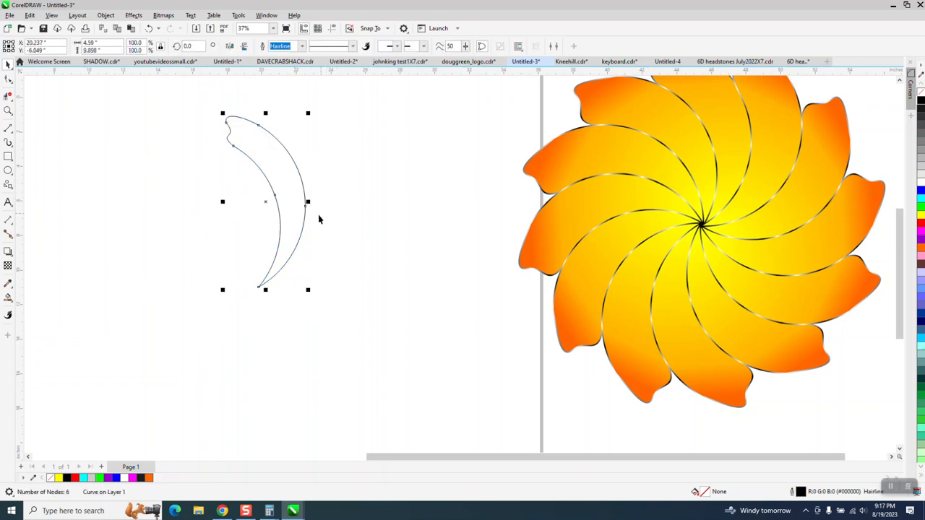
# - Set the Smart Fill colour to orange and fill the petal with it
pyautogui.click(11, 304)
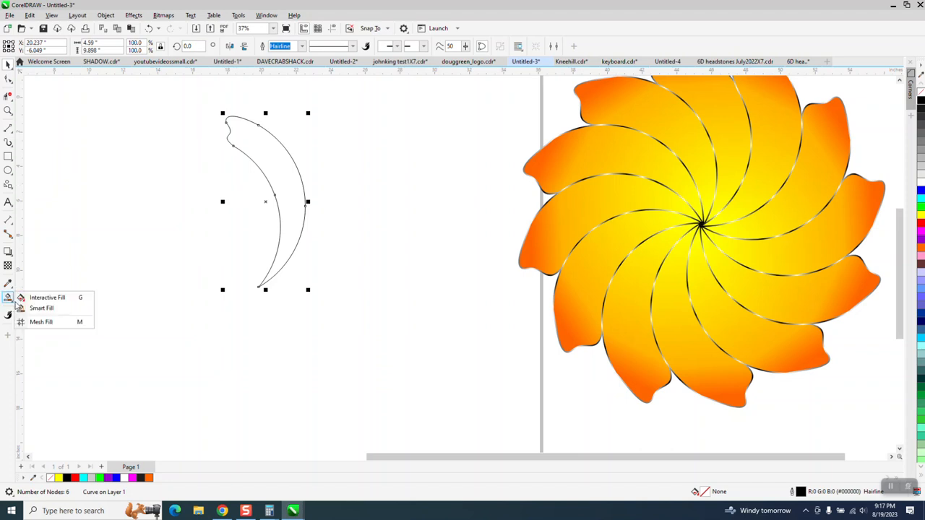
pyautogui.click(27, 309)
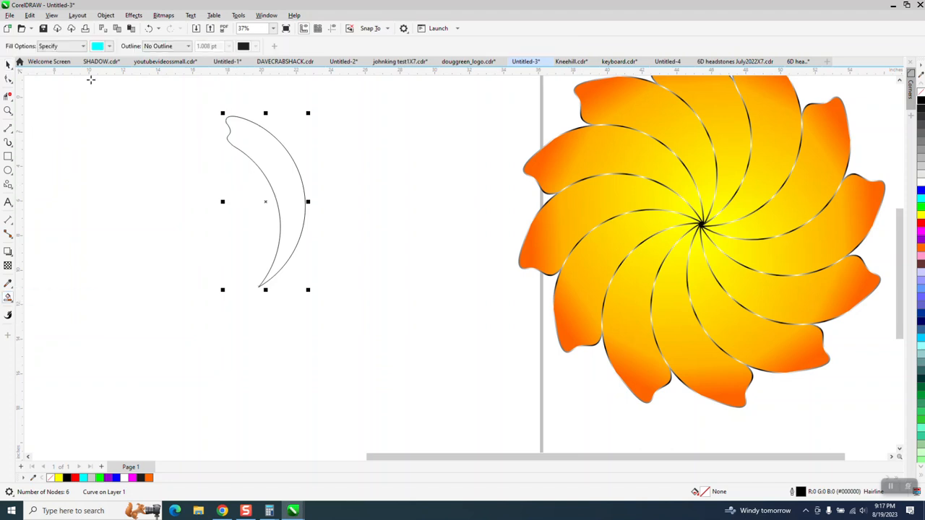
pyautogui.click(98, 45)
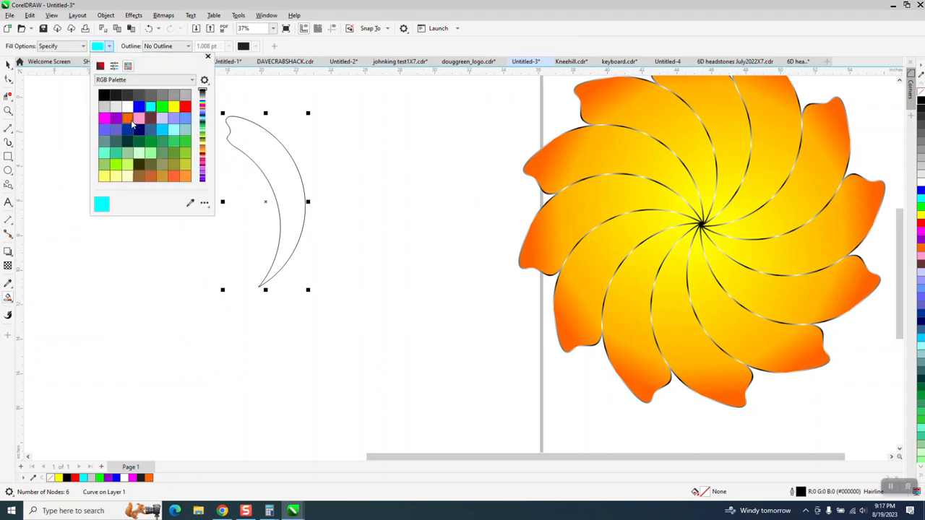
pyautogui.click(127, 118)
pyautogui.click(279, 164)
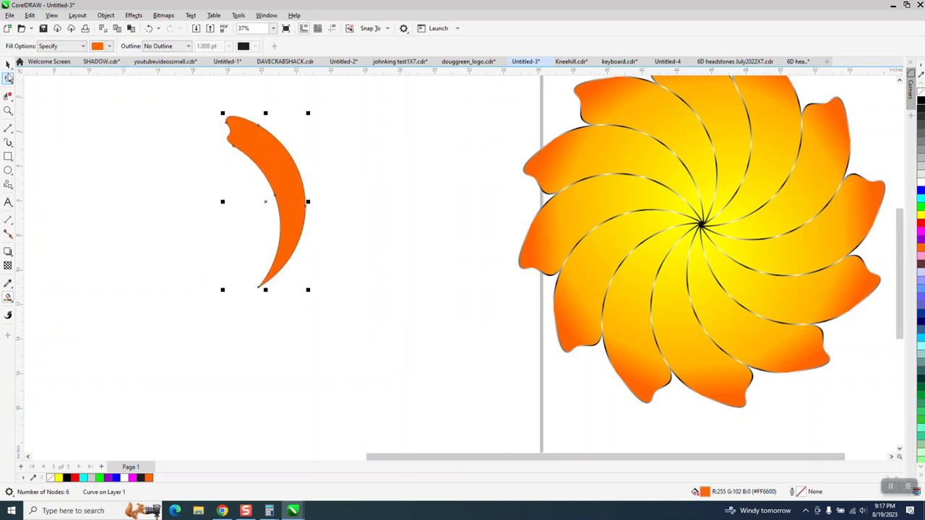
pyautogui.click(8, 64)
pyautogui.click(11, 301)
pyautogui.click(11, 301)
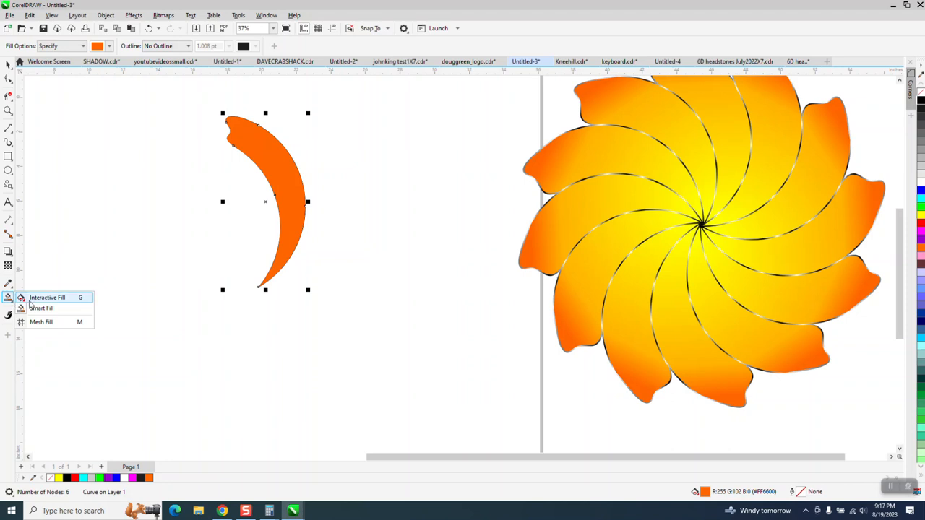
# - Separate the orange petal from its outline by nudging the fill 6 inches left and the outline 6 inches right
pyautogui.click(5, 65)
pyautogui.click(35, 64)
pyautogui.click(351, 116)
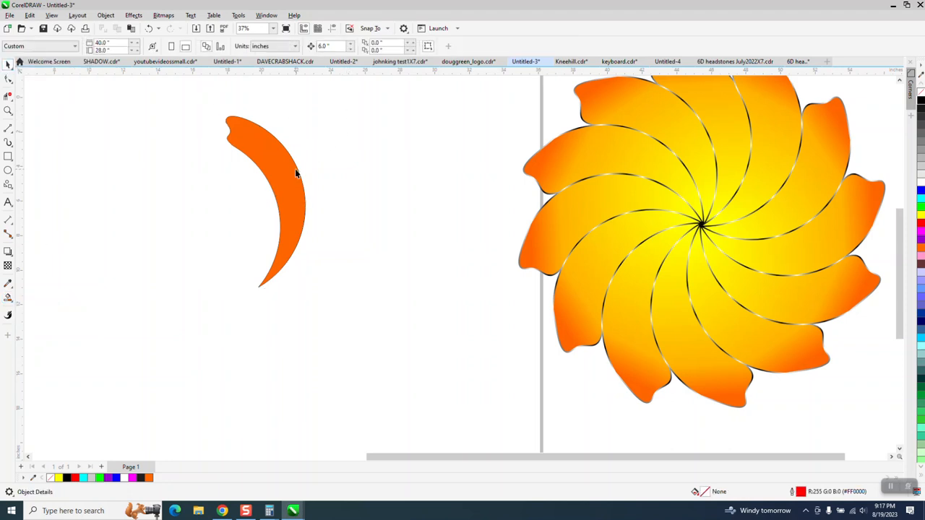
pyautogui.click(292, 171)
pyautogui.press('Left')
pyautogui.click(303, 191)
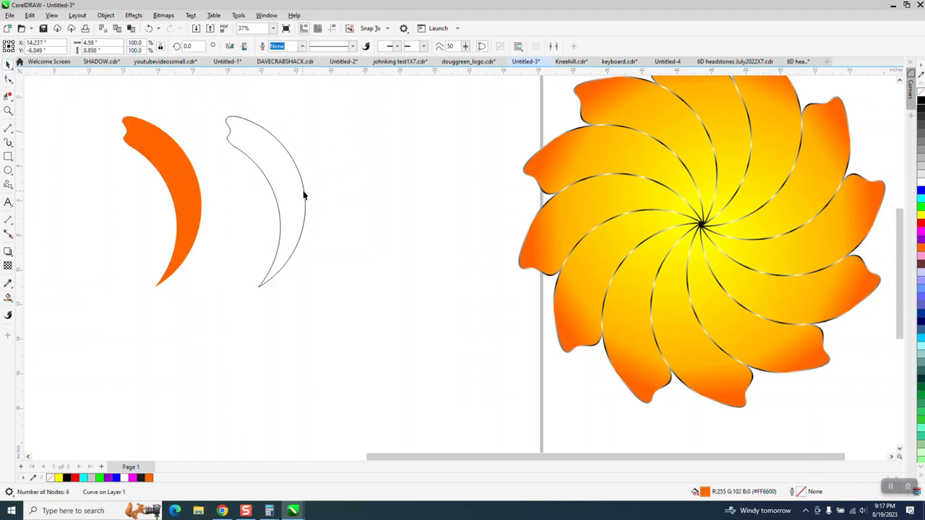
pyautogui.press('Right')
# - Nudge the orange petal 6 inches right, closer to the unfilled outline
pyautogui.click(196, 202)
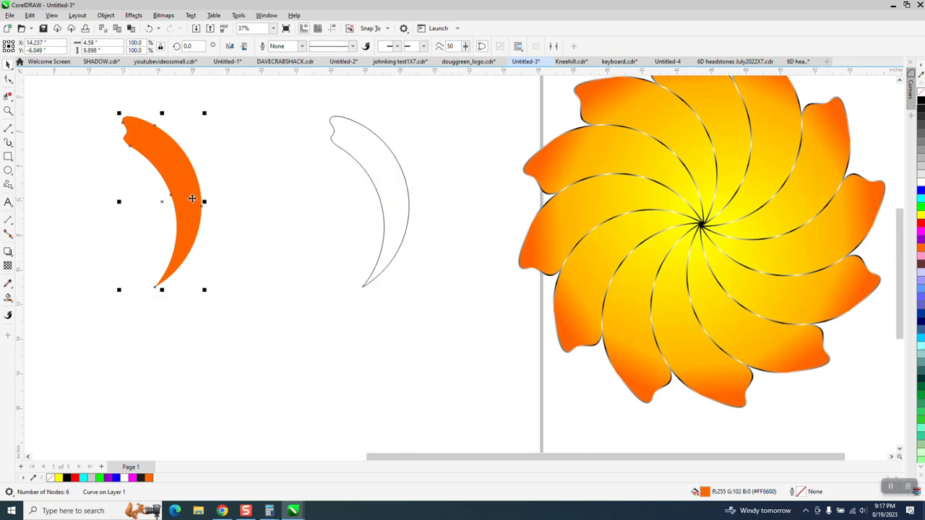
pyautogui.press('Down')
pyautogui.press('Up')
pyautogui.press('Right')
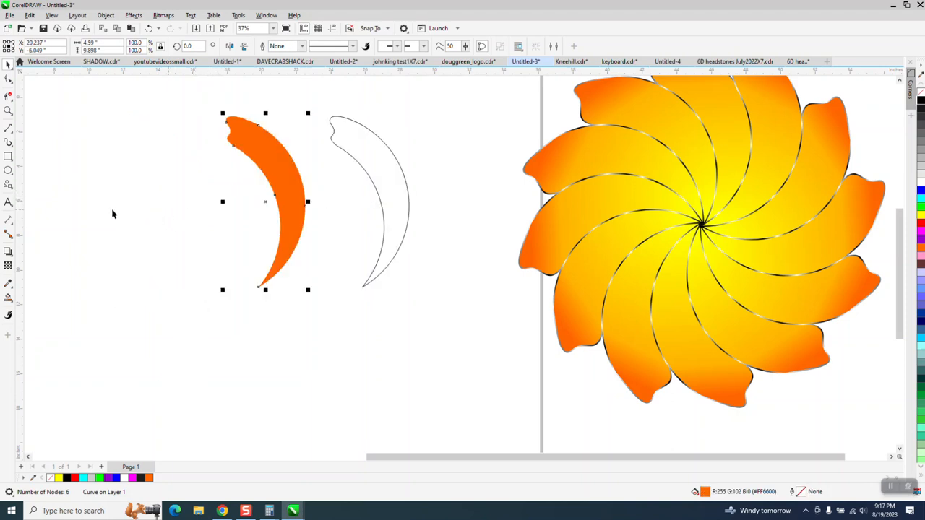
# - Apply a linear fountain fill to the petal, from orange at its pointed tip to yellow at its notched end
pyautogui.click(9, 299)
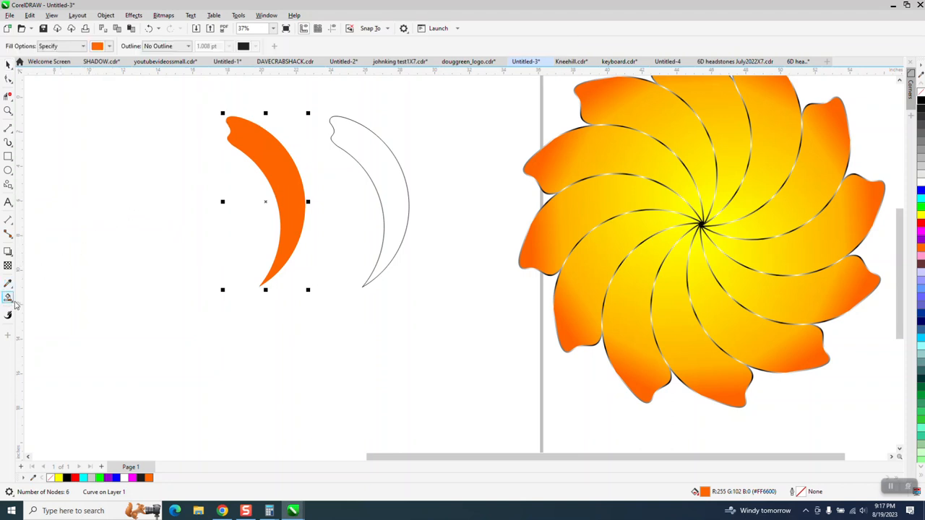
pyautogui.click(12, 303)
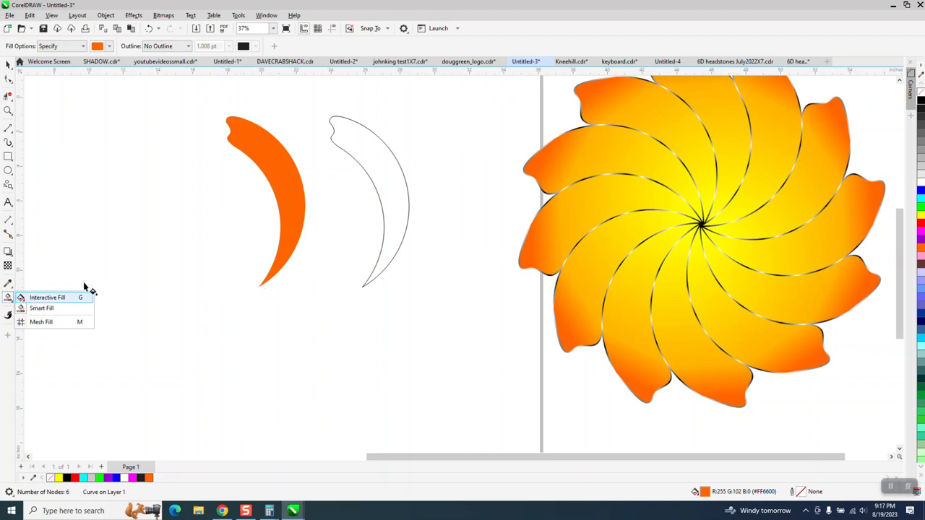
pyautogui.click(43, 301)
pyautogui.moveTo(263, 280); pyautogui.dragTo(258, 119)
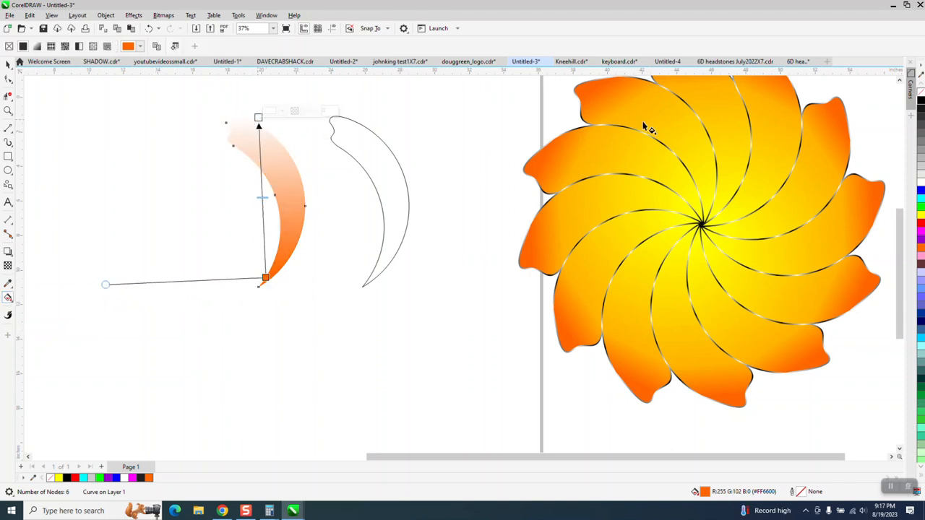
pyautogui.moveTo(920, 215); pyautogui.dragTo(258, 118)
pyautogui.press('space')
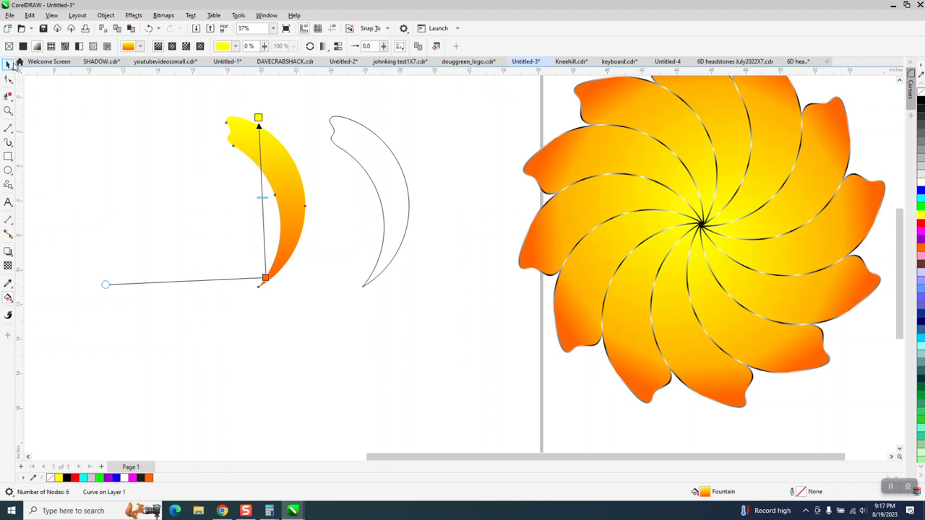
# - Clone the gradient petal and rotate the clone 20 degrees about the petal's pointed tip
pyautogui.click(30, 16)
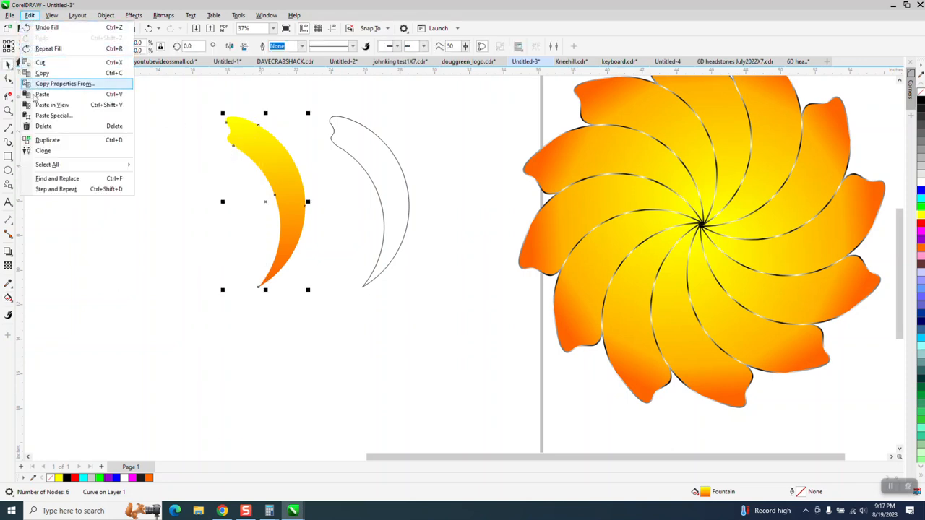
pyautogui.click(44, 151)
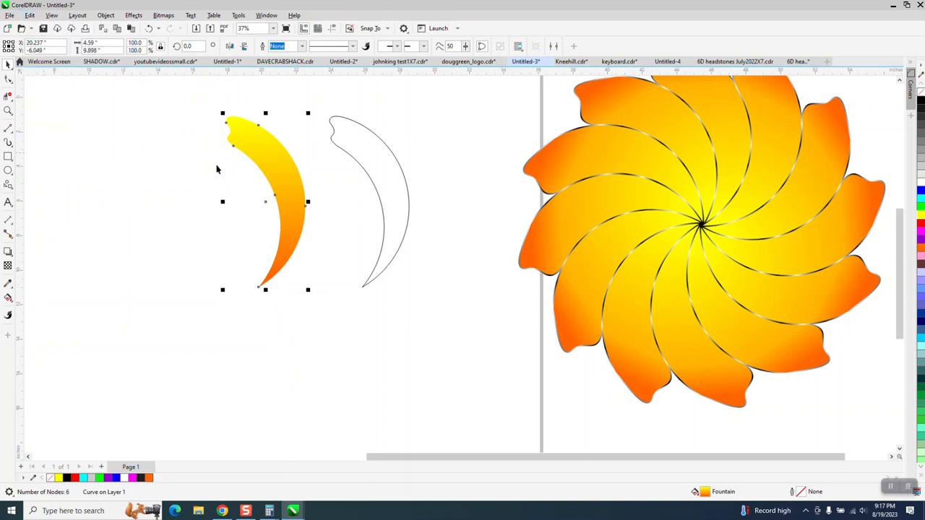
pyautogui.click(266, 202)
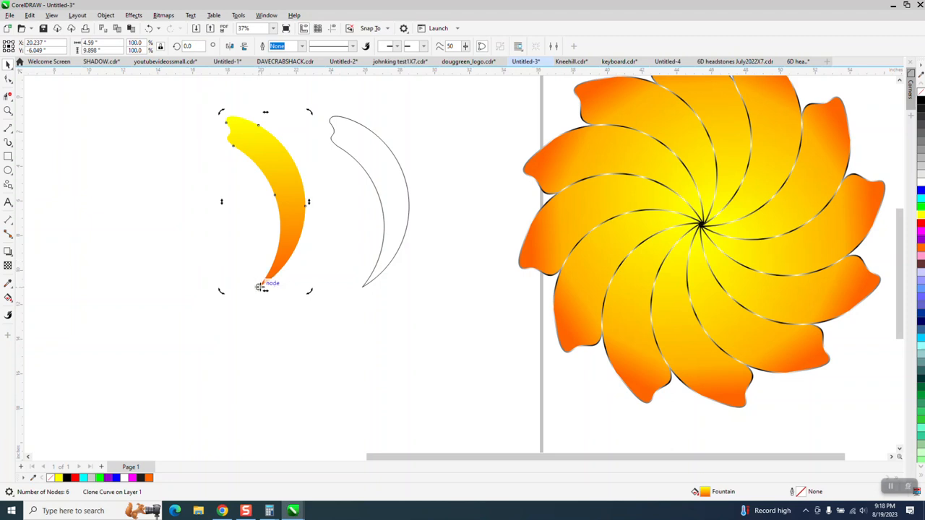
pyautogui.moveTo(258, 287); pyautogui.dragTo(258, 287)
pyautogui.write('20')
pyautogui.press('Return')
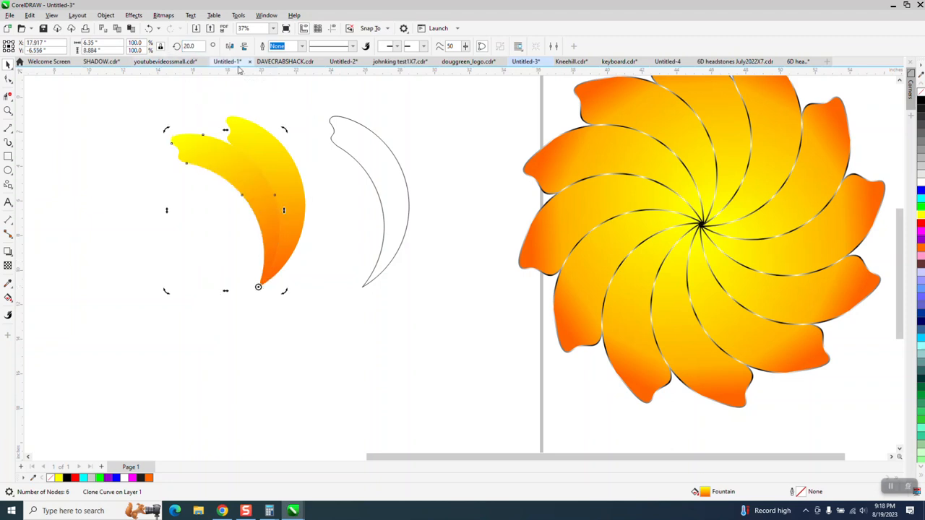
# - Repeat the 20-degree rotated petal copy around the shared tip until the full circle is filled
pyautogui.hotkey('ctrl', 'r')
pyautogui.hotkey('ctrl', 'r')
pyautogui.hotkey('ctrl', 'r')
pyautogui.hotkey('ctrl', 'r')
pyautogui.hotkey('ctrl', 'r')
pyautogui.hotkey('ctrl', 'r')
pyautogui.hotkey('ctrl', 'r')
pyautogui.hotkey('ctrl', 'r')
pyautogui.hotkey('ctrl', 'r')
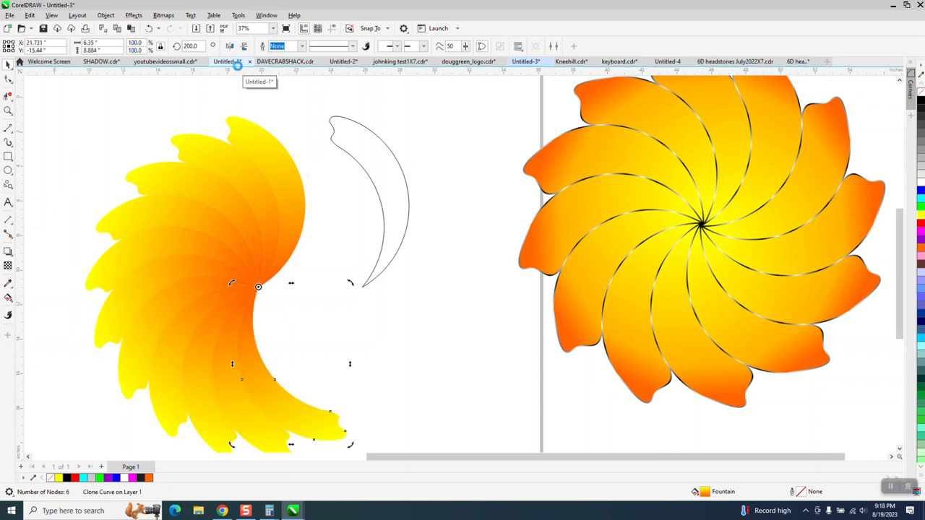
pyautogui.hotkey('ctrl', 'r')
pyautogui.hotkey('ctrl', 'r')
pyautogui.hotkey('ctrl', 'r')
pyautogui.hotkey('ctrl', 'r')
pyautogui.hotkey('ctrl', 'r')
pyautogui.hotkey('ctrl', 'r')
pyautogui.hotkey('ctrl', 'r')
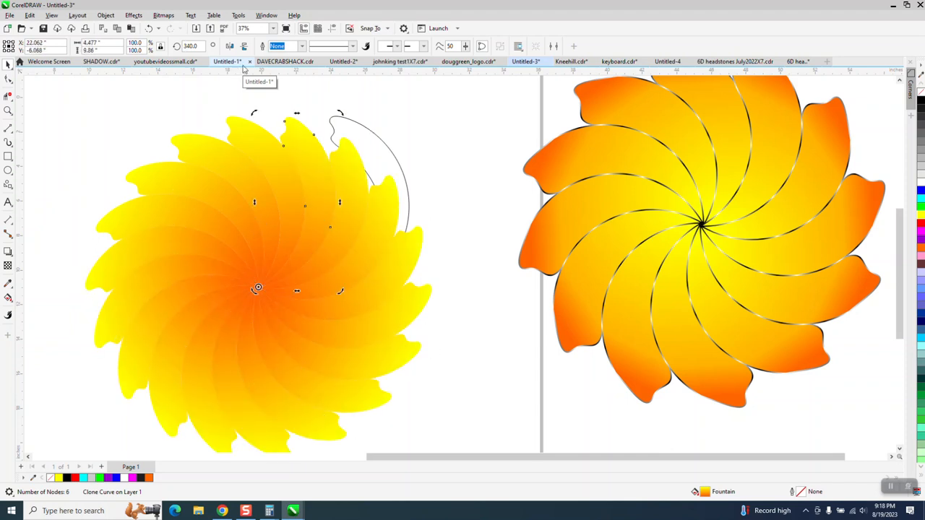
# - Try to move the unfilled petal outline about 5.5 inches right, clear of the flower
pyautogui.click(469, 160)
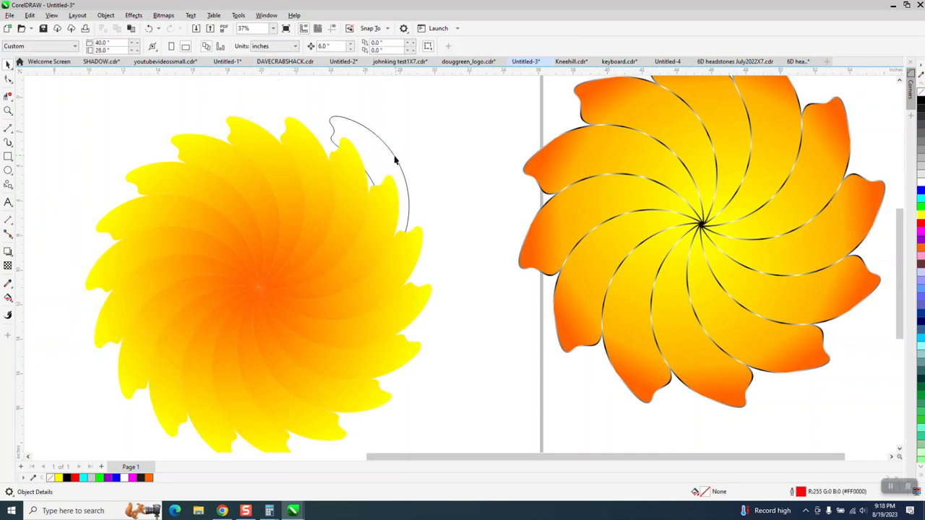
pyautogui.moveTo(395, 161); pyautogui.dragTo(489, 159)
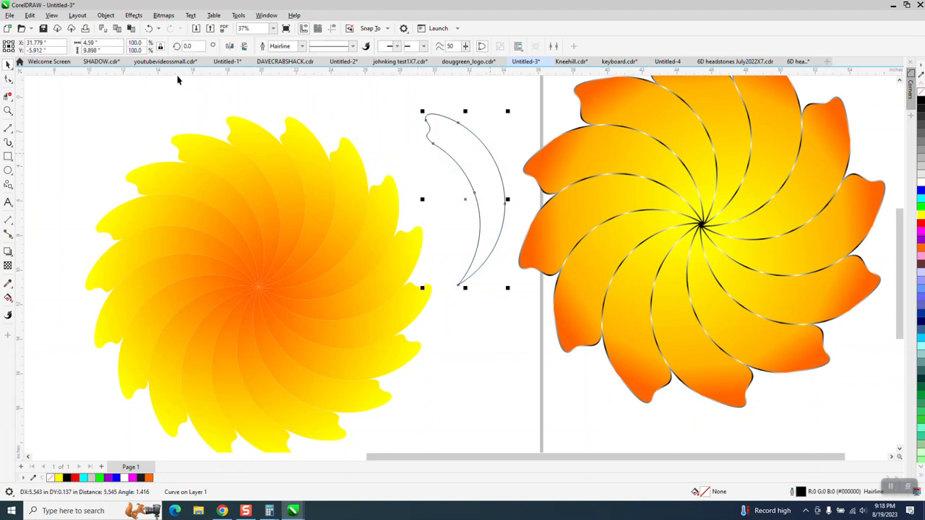
pyautogui.click(149, 29)
pyautogui.click(413, 115)
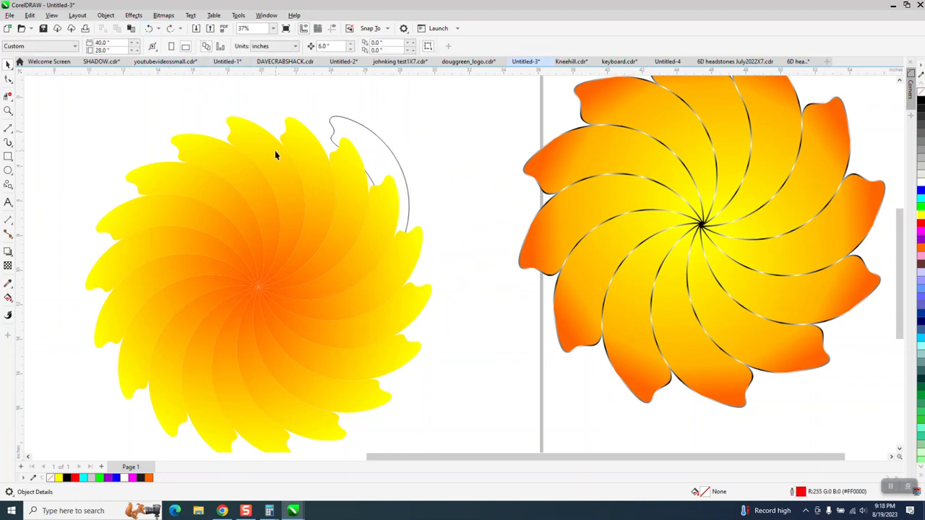
# - Edit the control petal's gradient by shifting its midpoint towards the flower's centre and adding a second orange colour stop near there
pyautogui.click(296, 149)
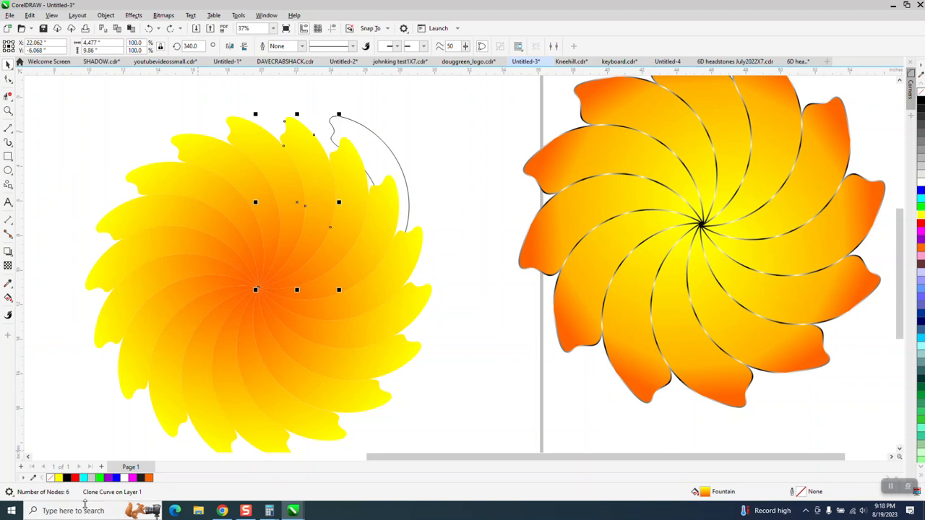
pyautogui.click(262, 156)
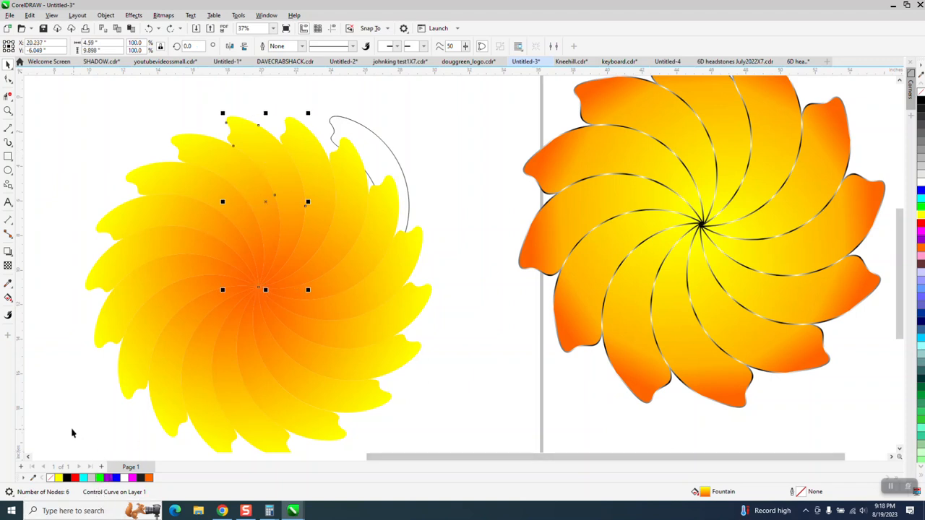
pyautogui.click(8, 298)
pyautogui.click(45, 297)
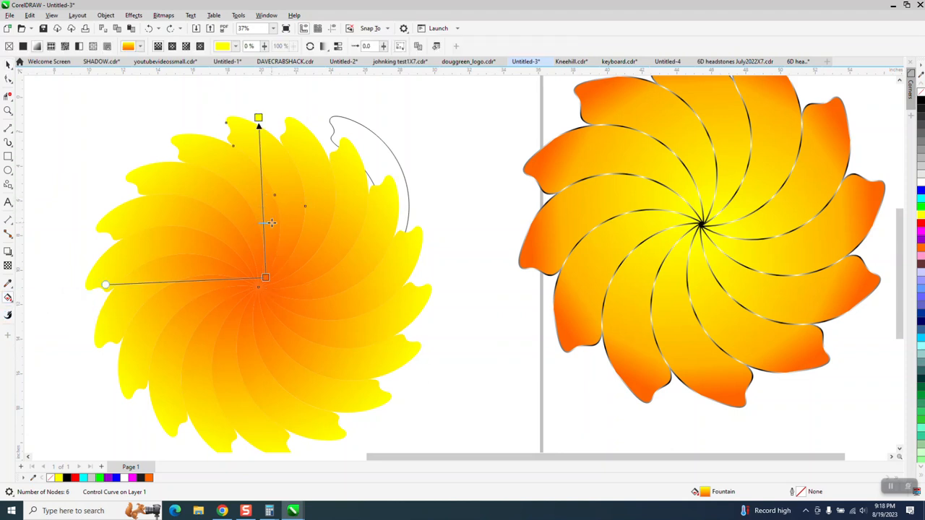
pyautogui.moveTo(269, 223); pyautogui.dragTo(271, 231)
pyautogui.click(149, 29)
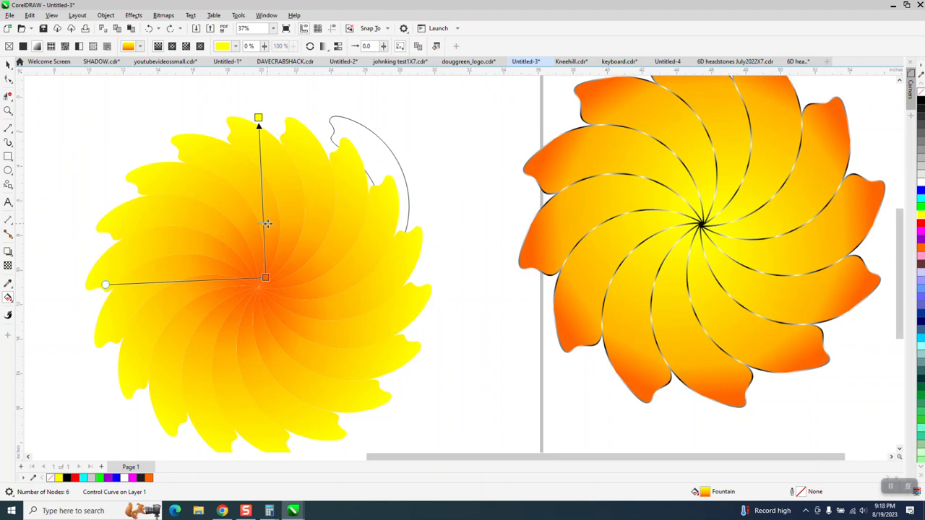
pyautogui.moveTo(268, 247); pyautogui.dragTo(265, 249)
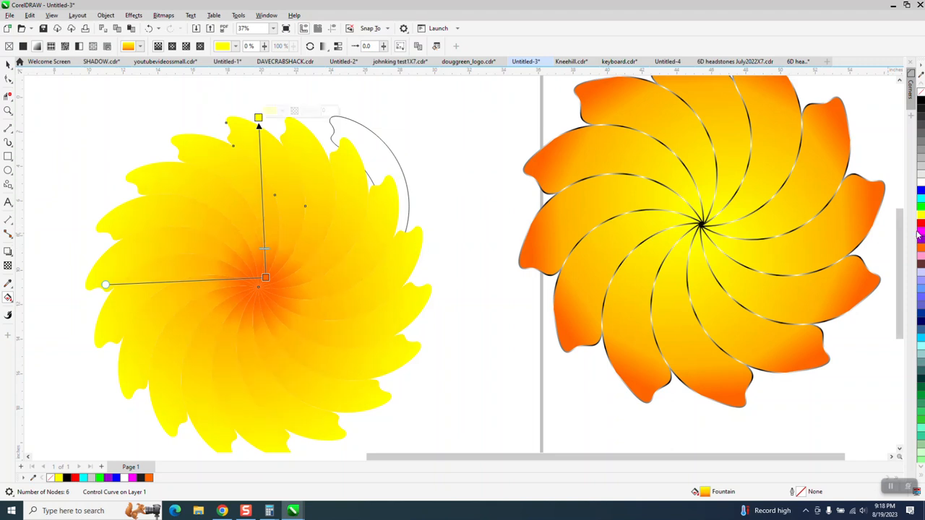
pyautogui.moveTo(921, 248); pyautogui.dragTo(264, 257)
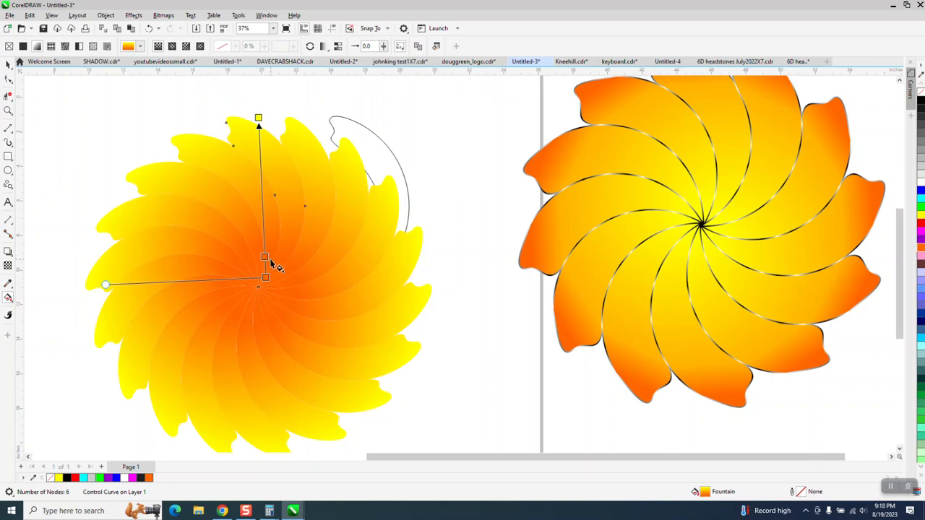
# - Nudge the unfilled petal outline 6 inches right, clear of the yellow-orange flower
pyautogui.click(8, 65)
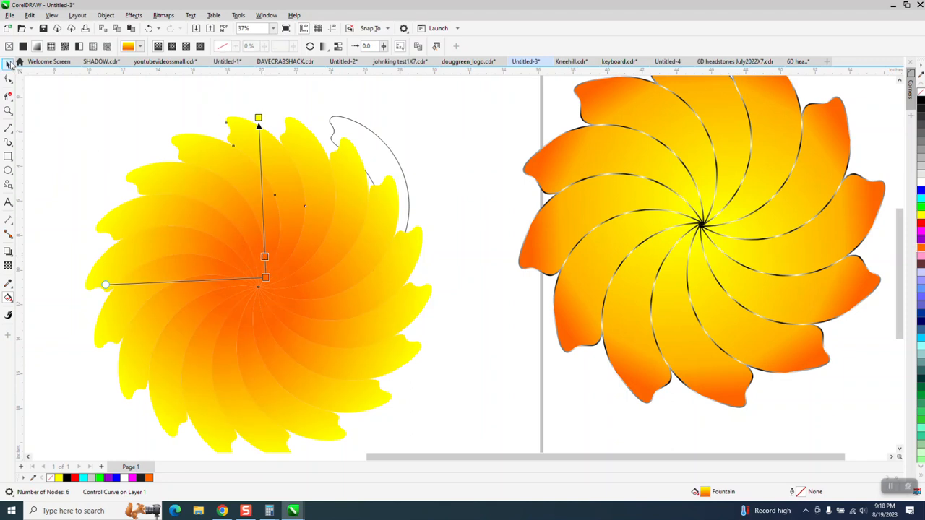
pyautogui.click(403, 172)
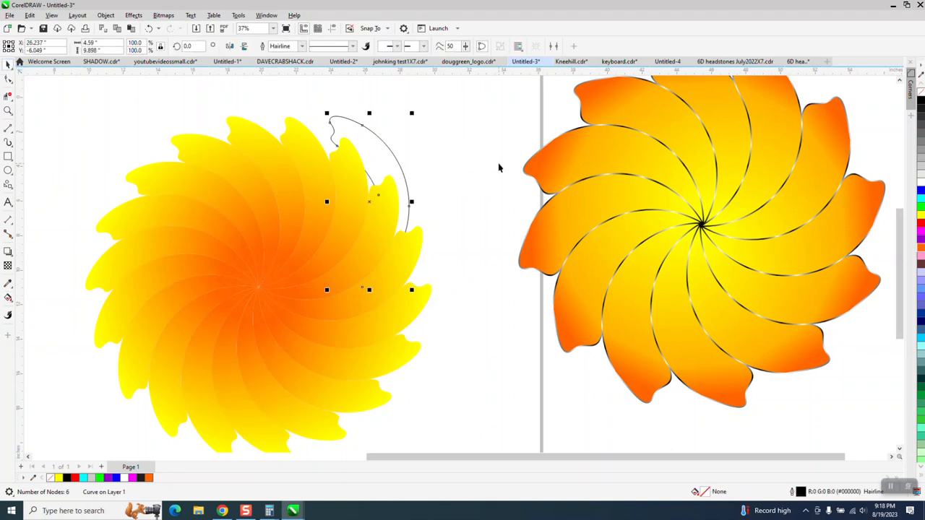
pyautogui.press('Right')
# - Group all the petals of the new flower and send the group to the back of the page
pyautogui.scroll(-2, 289, 174)
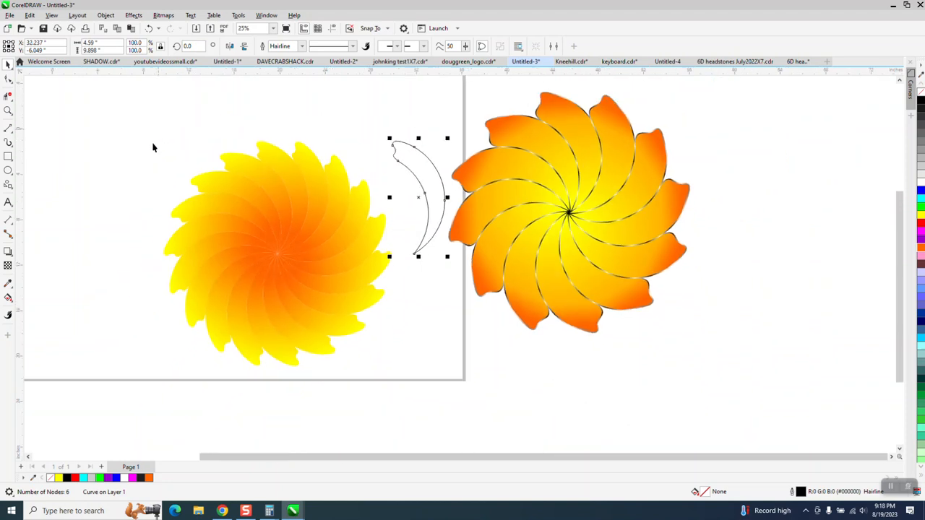
pyautogui.moveTo(157, 131); pyautogui.dragTo(328, 332)
pyautogui.moveTo(389, 374); pyautogui.dragTo(409, 383)
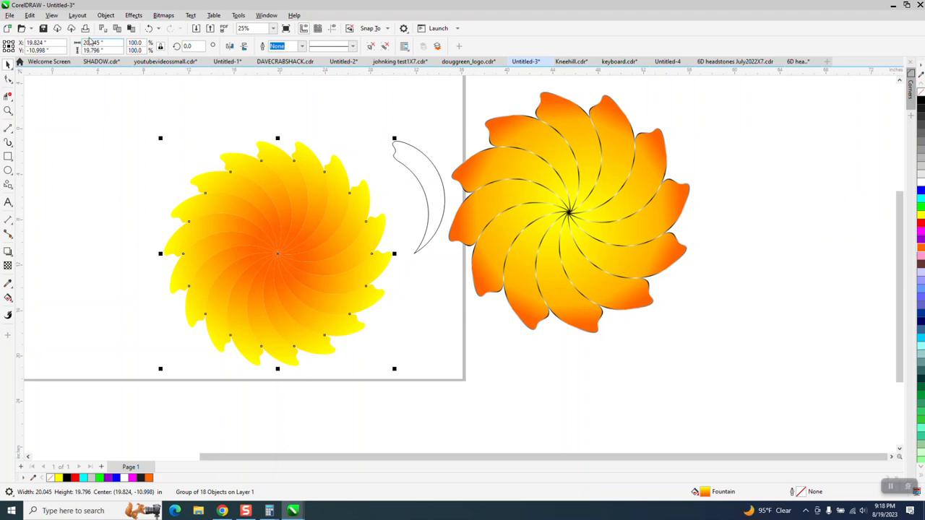
pyautogui.click(106, 15)
pyautogui.moveTo(159, 168)
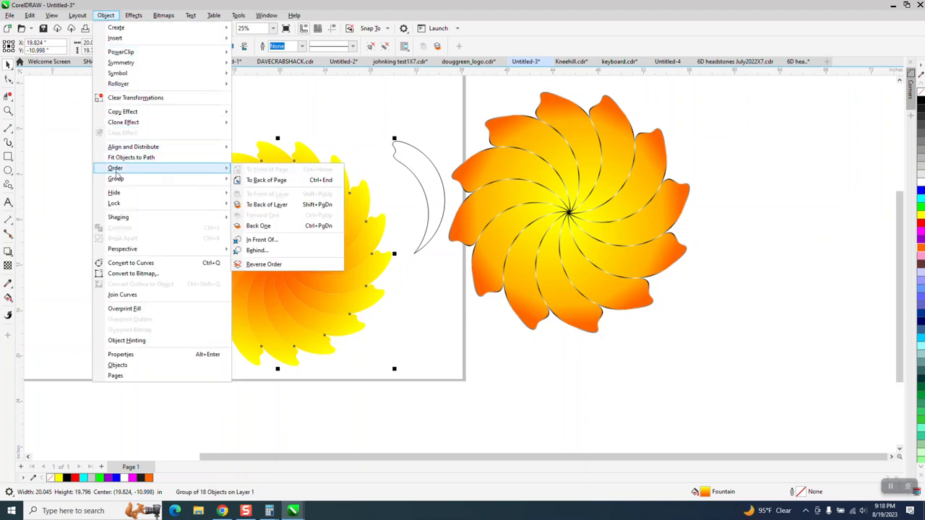
pyautogui.click(262, 181)
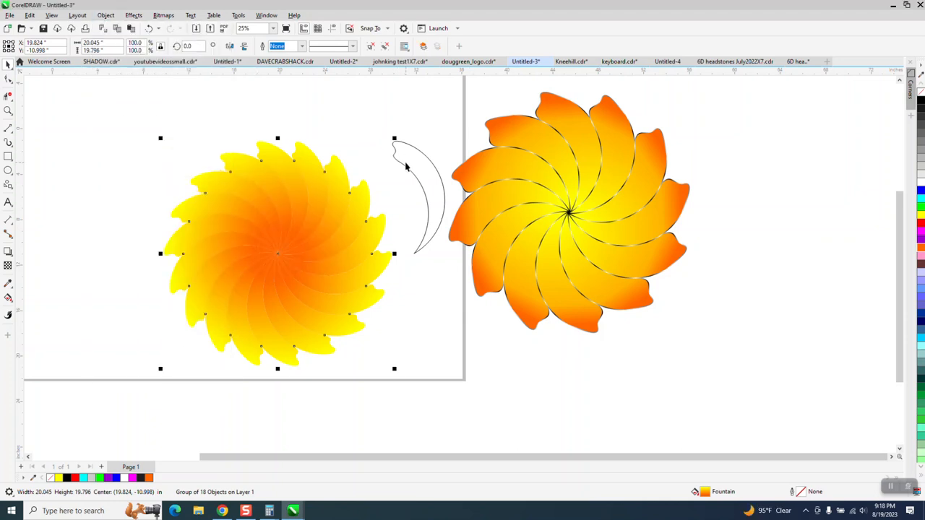
# - Set the unfilled petal's outline width to 12 pt and convert the outline to an object
pyautogui.click(405, 167)
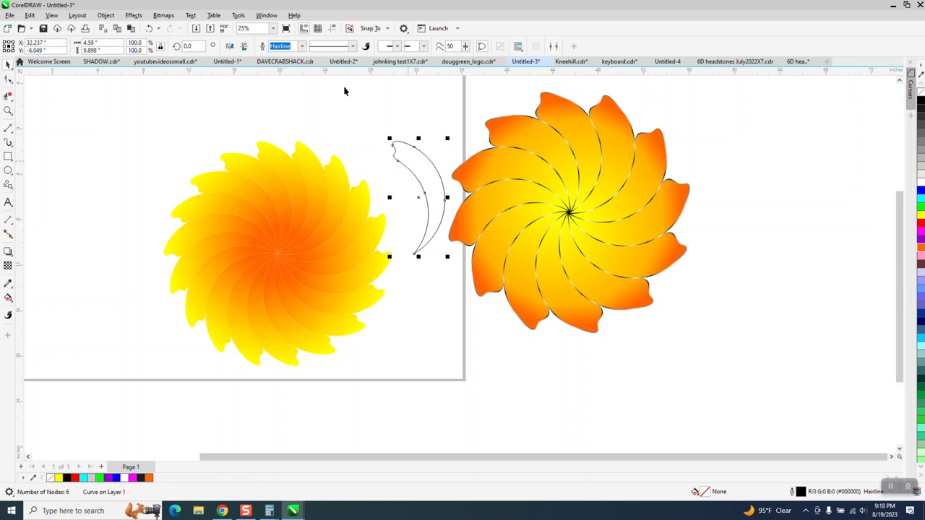
pyautogui.click(301, 45)
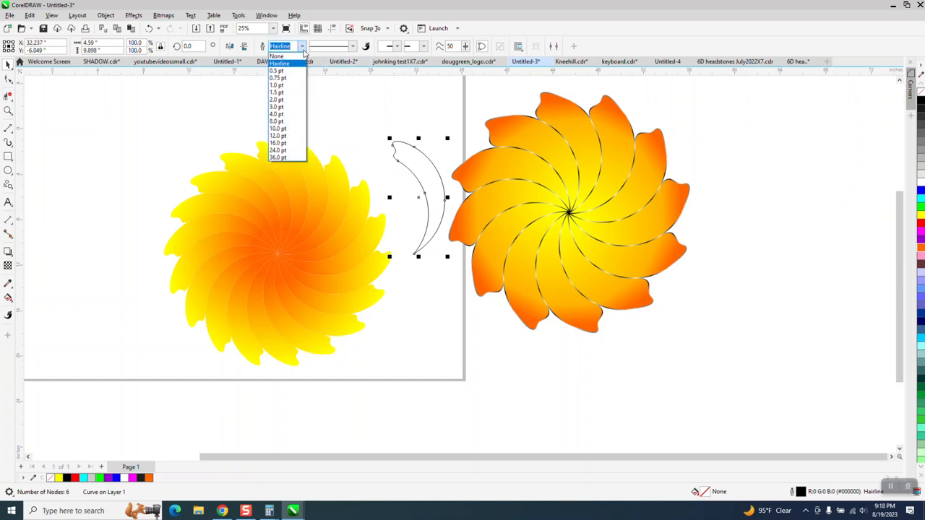
pyautogui.click(280, 137)
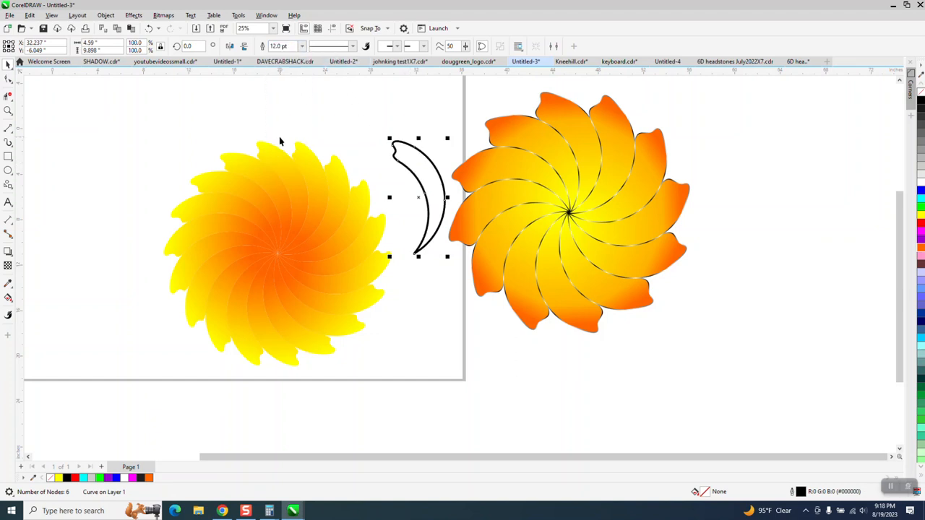
pyautogui.click(105, 15)
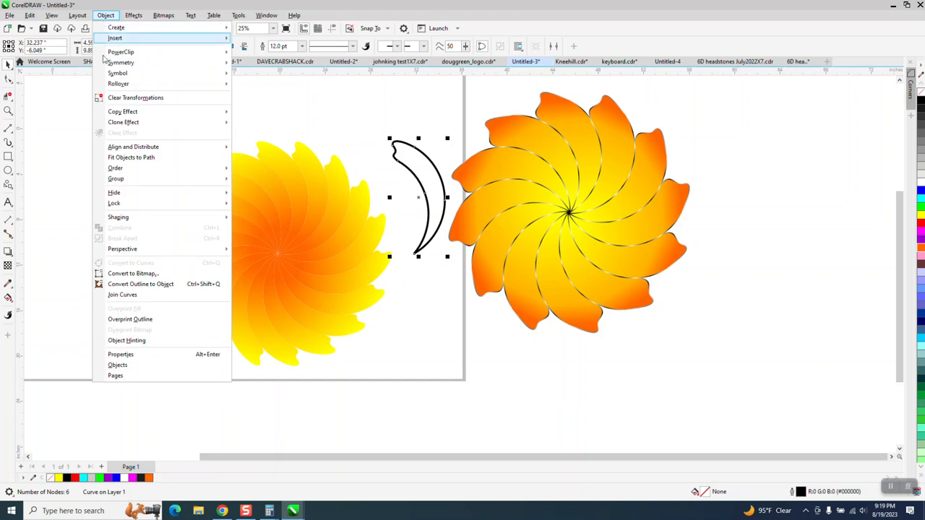
pyautogui.click(139, 285)
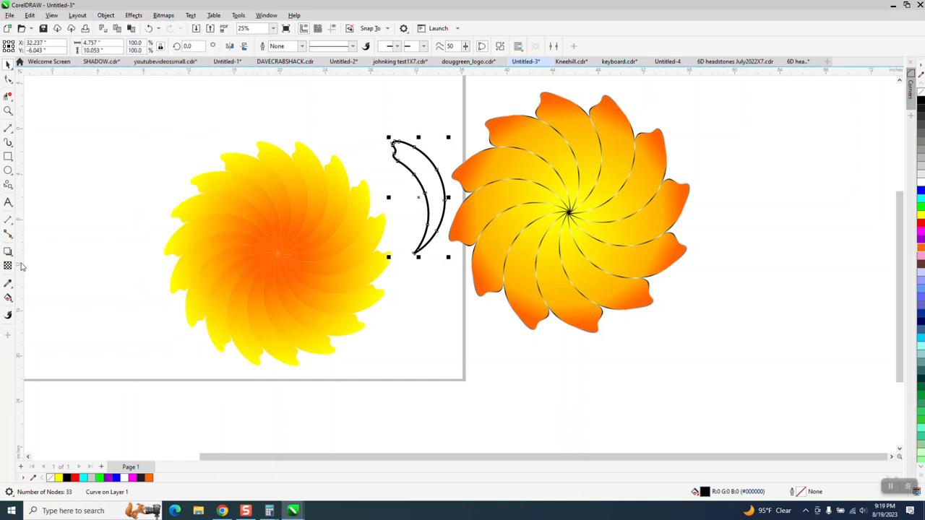
# - Apply a linear gradient fill to the petal outline object from its base point to above its notched tip, with black at both ends
pyautogui.click(8, 111)
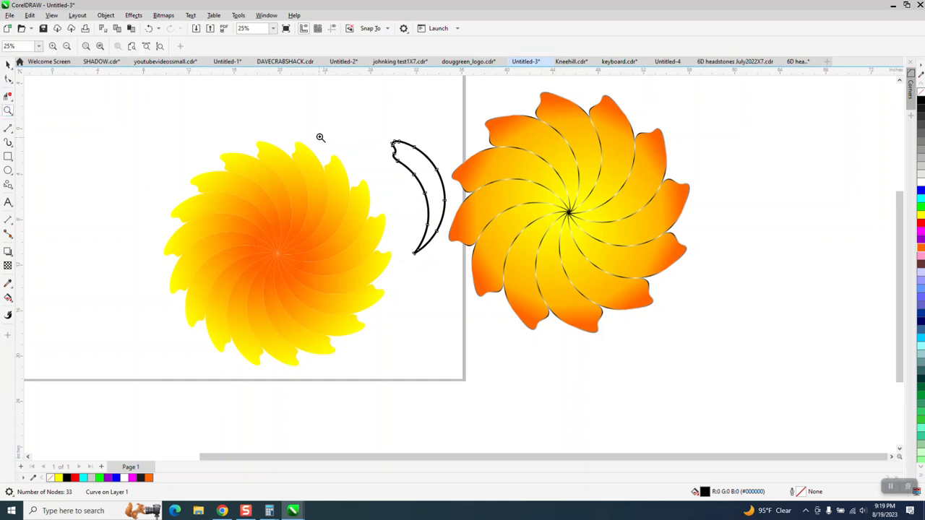
pyautogui.moveTo(338, 120); pyautogui.dragTo(527, 303)
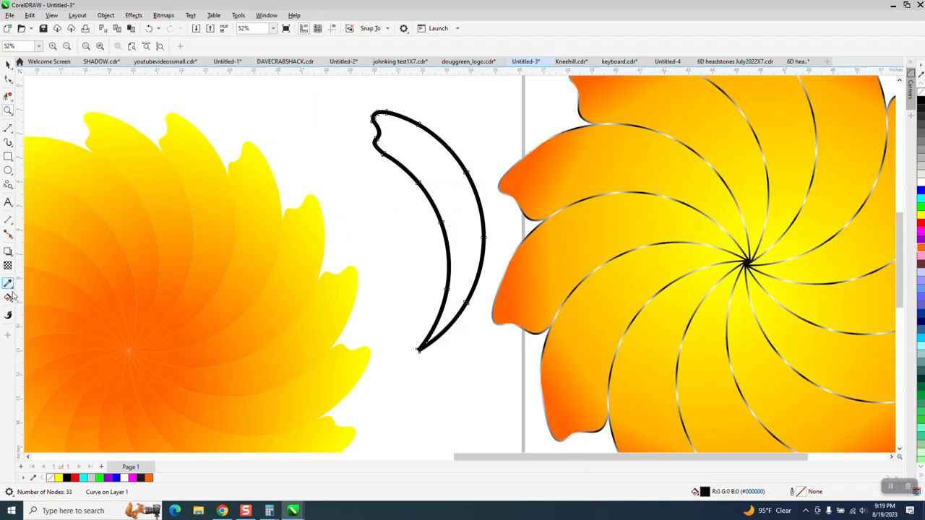
pyautogui.click(9, 297)
pyautogui.click(36, 298)
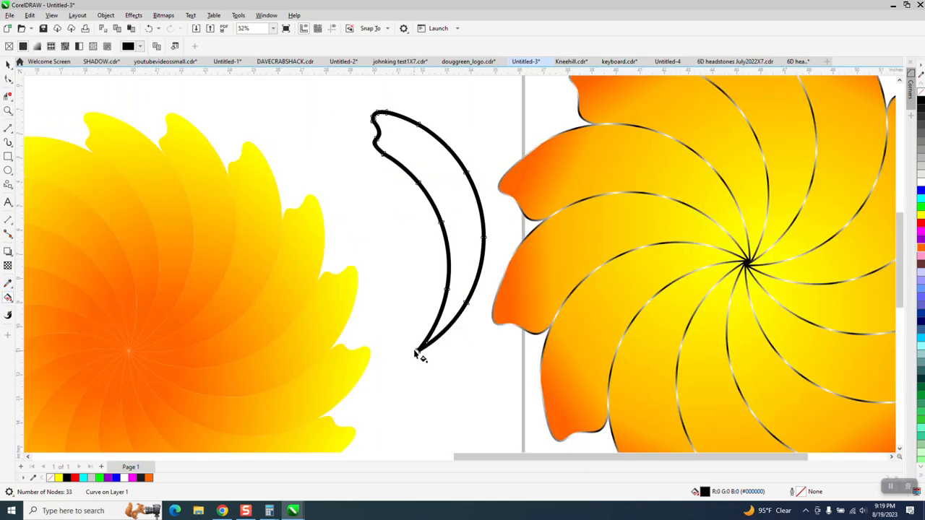
pyautogui.moveTo(425, 345); pyautogui.dragTo(424, 117)
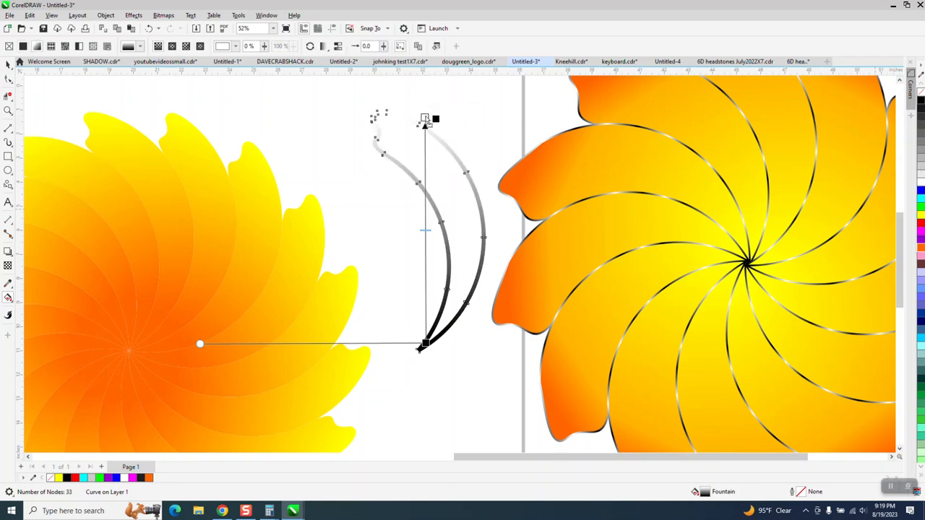
pyautogui.click(424, 117)
pyautogui.moveTo(424, 117); pyautogui.dragTo(420, 98)
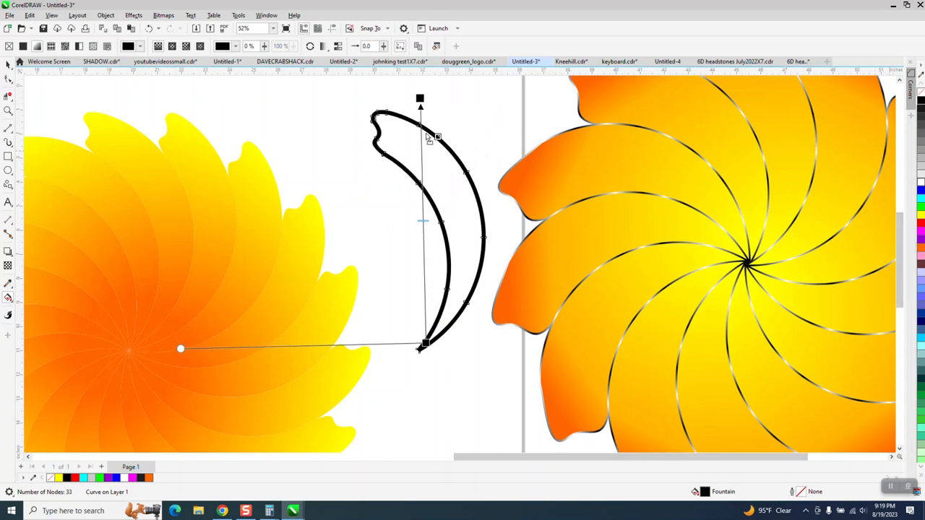
# - Add alternating white and black colour stops, starting and ending with white, along the upper half of the petal outline's gradient
pyautogui.doubleClick(421, 133)
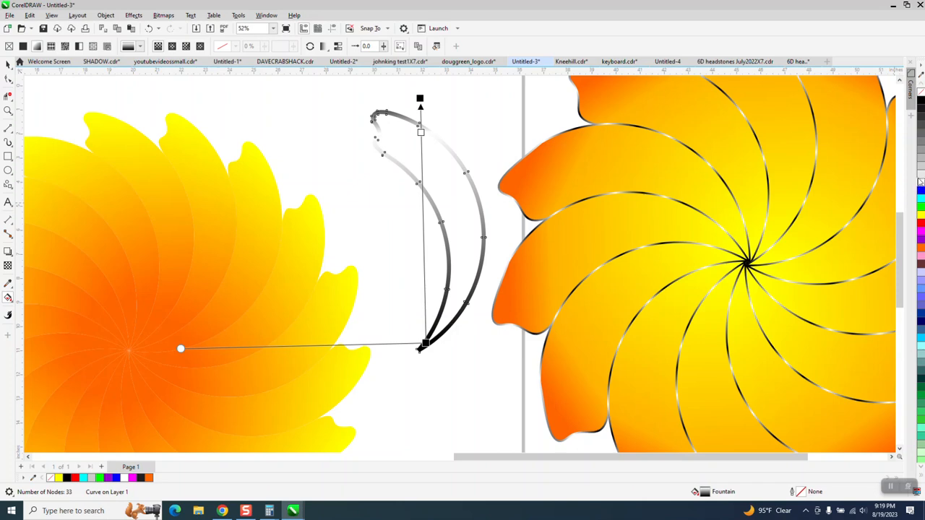
pyautogui.moveTo(921, 103); pyautogui.dragTo(420, 152)
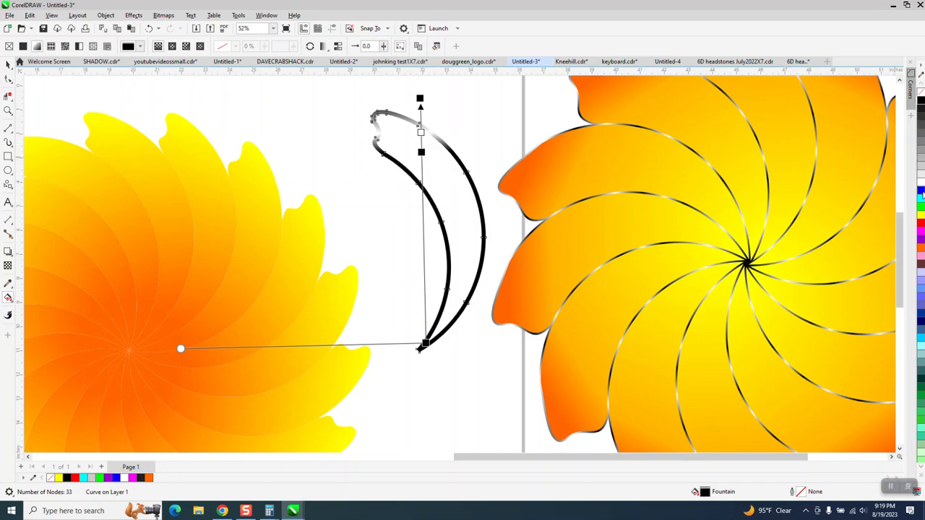
pyautogui.moveTo(732, 208); pyautogui.dragTo(421, 176)
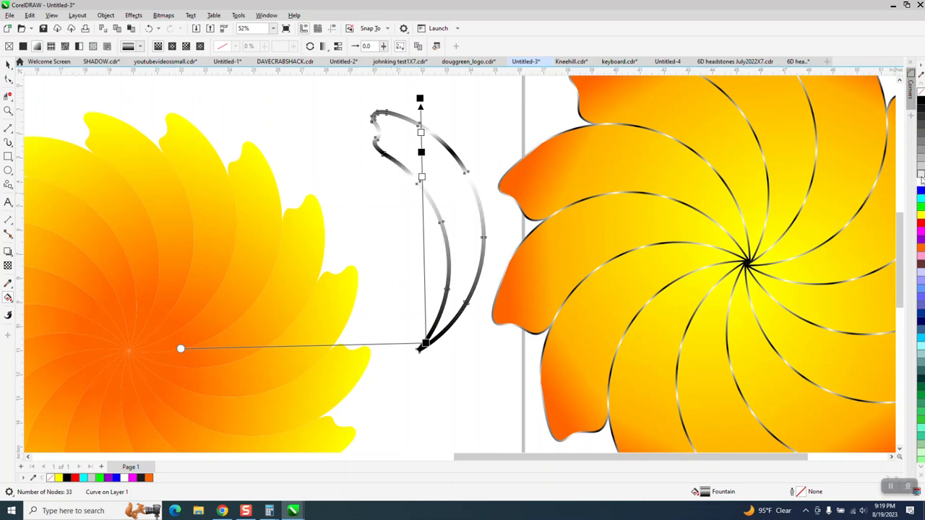
pyautogui.moveTo(860, 126); pyautogui.dragTo(422, 198)
pyautogui.moveTo(921, 200); pyautogui.dragTo(423, 224)
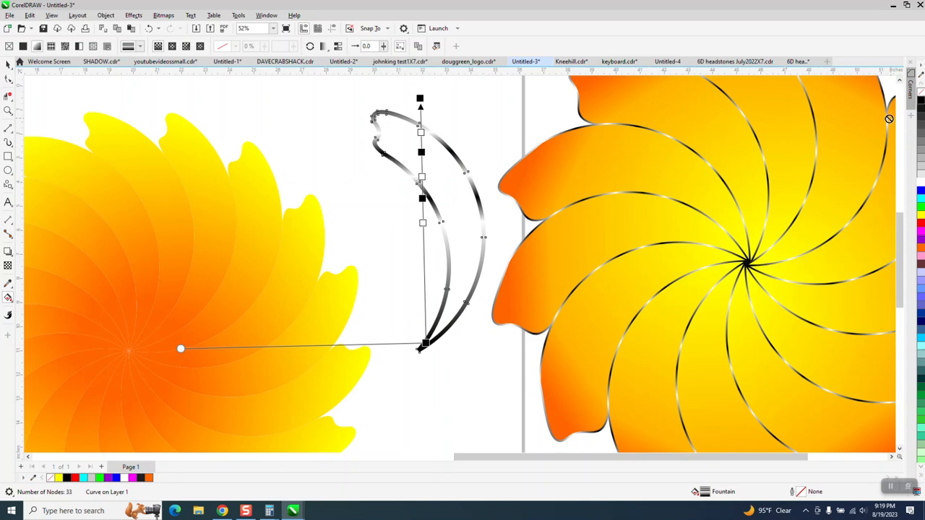
# - Continue the alternating black and white colour stops down the lower half of the petal outline's gradient, ending with white near the base
pyautogui.moveTo(889, 118); pyautogui.dragTo(432, 244)
pyautogui.moveTo(919, 105); pyautogui.dragTo(424, 244)
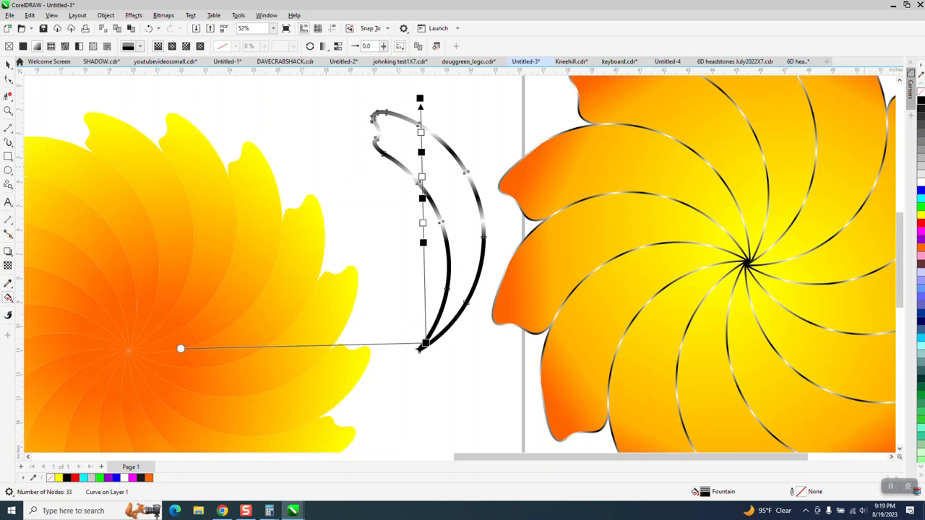
pyautogui.moveTo(919, 190); pyautogui.dragTo(424, 267)
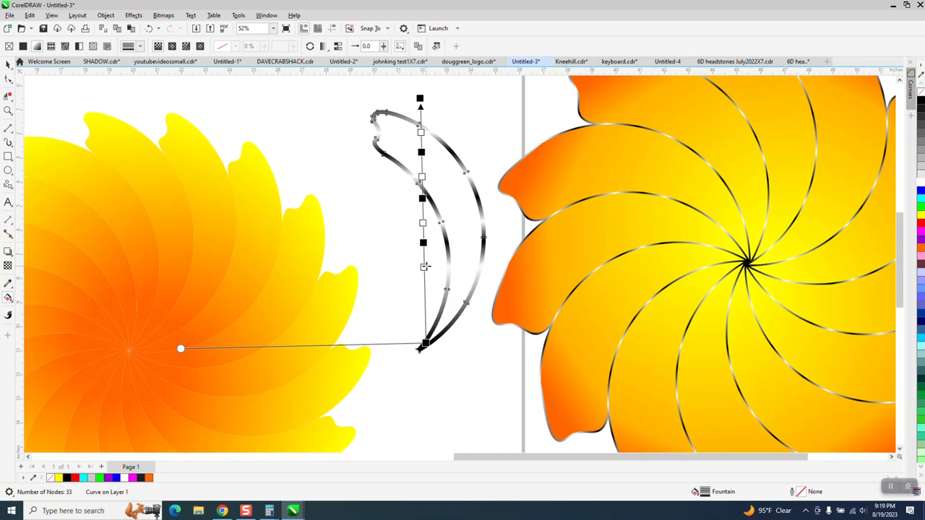
pyautogui.moveTo(903, 109); pyautogui.dragTo(424, 290)
pyautogui.moveTo(921, 188); pyautogui.dragTo(425, 314)
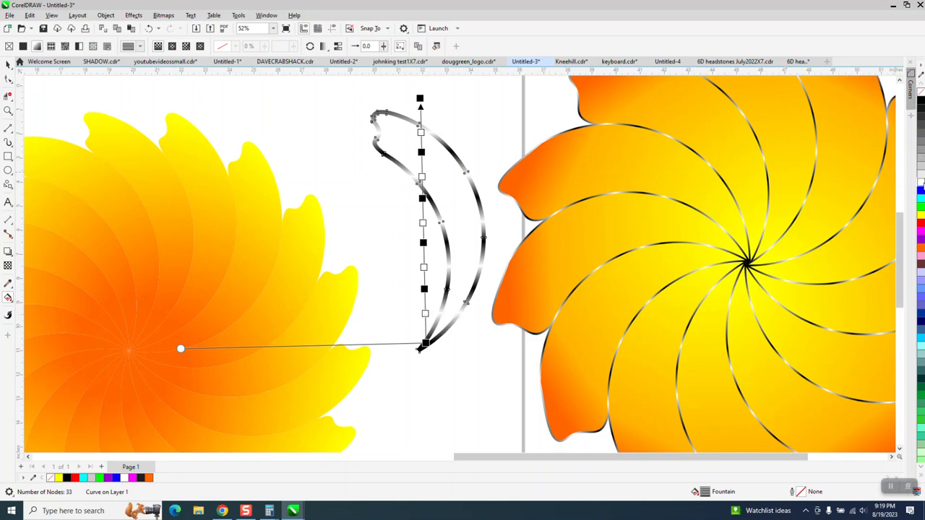
# - Insert extra white and black colour stops between the existing ones near the notched tip of the petal outline's gradient
pyautogui.moveTo(618, 167); pyautogui.dragTo(422, 121)
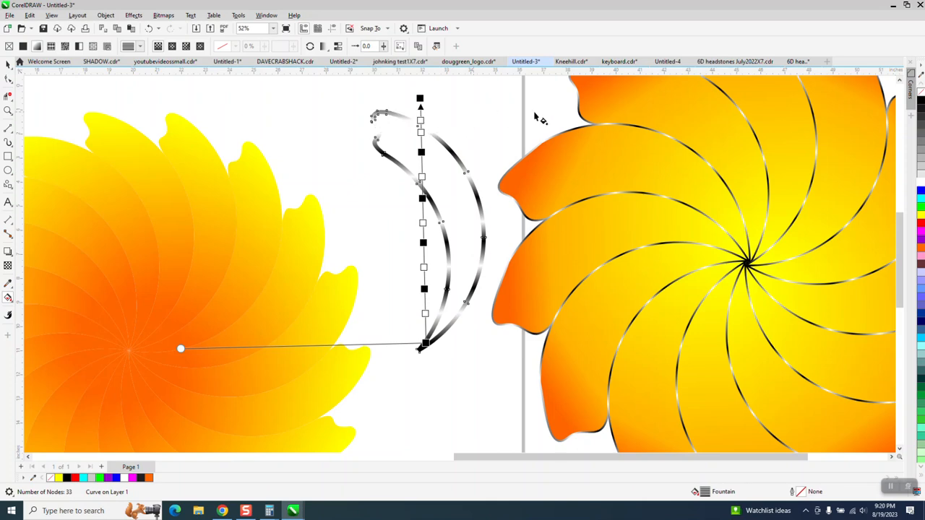
pyautogui.moveTo(895, 103); pyautogui.dragTo(421, 127)
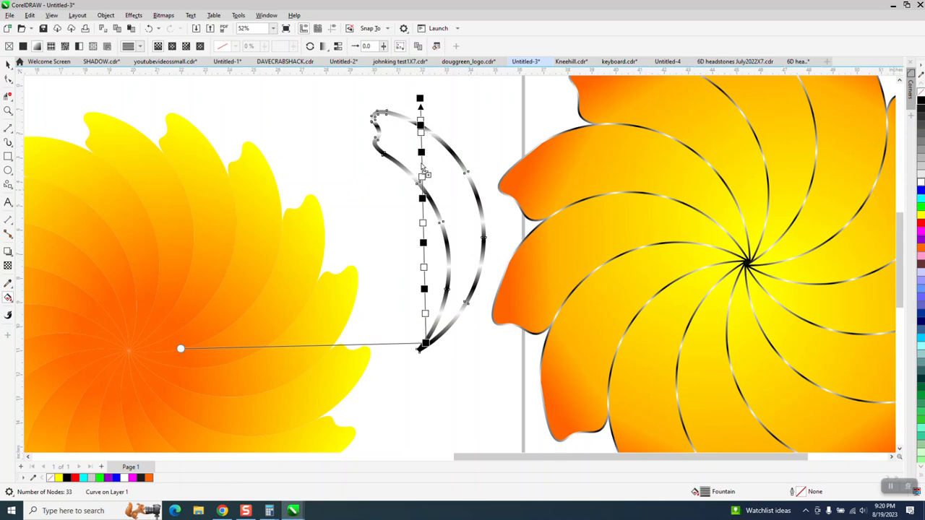
pyautogui.doubleClick(422, 164)
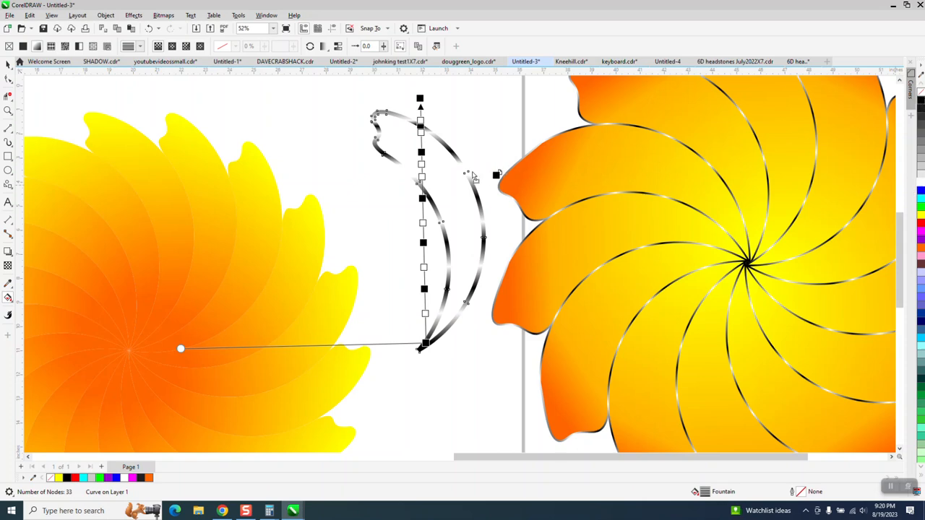
pyautogui.moveTo(422, 165); pyautogui.dragTo(422, 167)
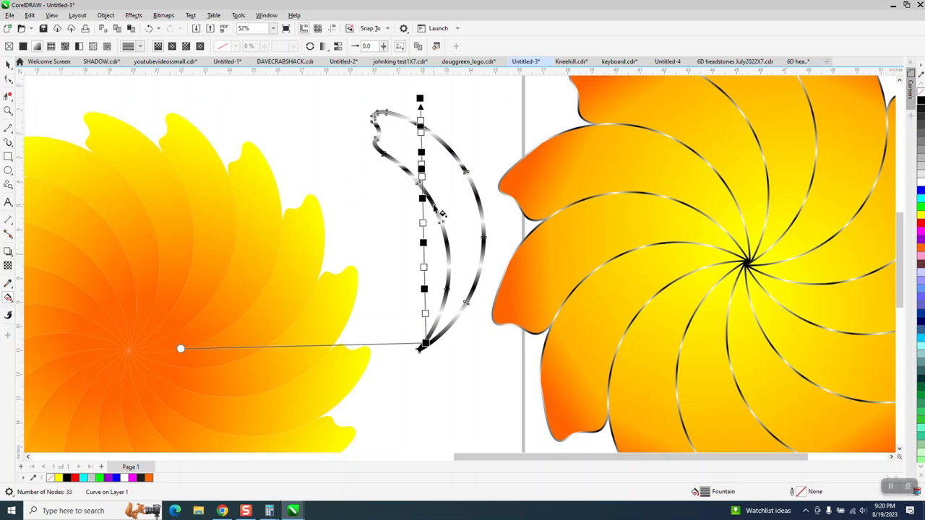
pyautogui.scroll(-1, 435, 194)
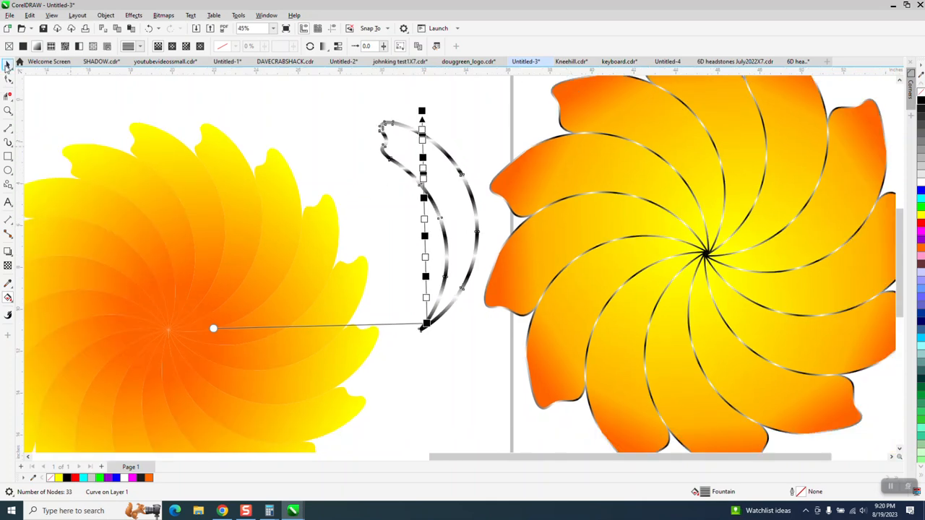
# - Nudge the gradient petal outline 12 inches left, back onto its matching petal in the yellow-orange flower
pyautogui.click(8, 64)
pyautogui.scroll(-1, 352, 149)
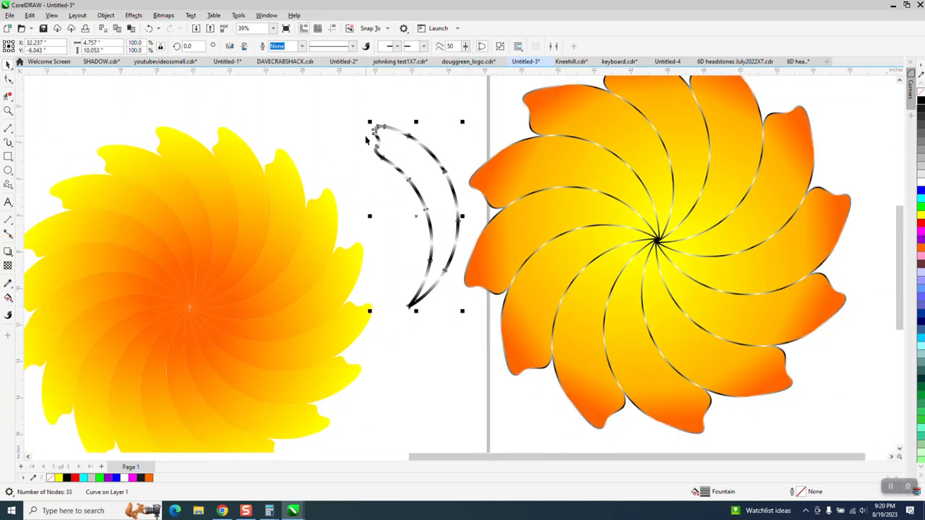
pyautogui.hotkey('shift', 'Left')
pyautogui.hotkey('shift', 'Left')
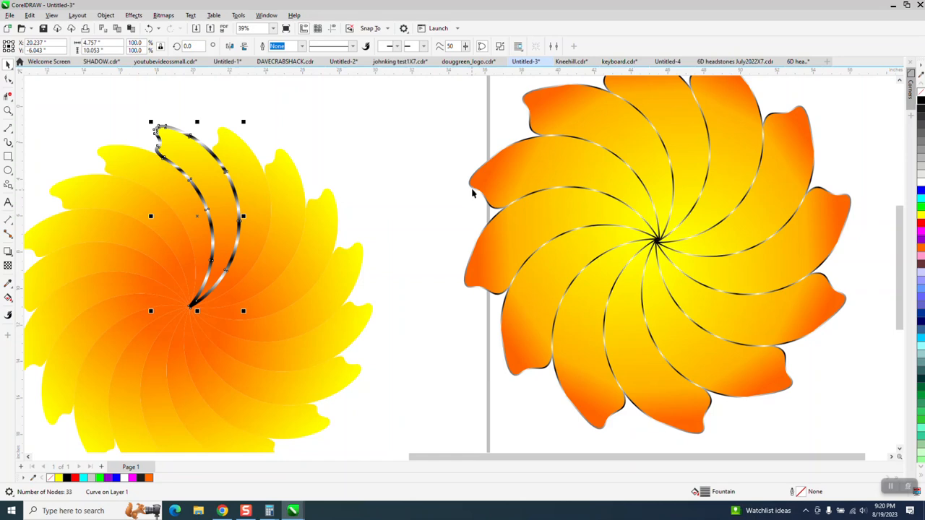
# - Move the petal outline's centre of rotation to its base point, snapped at the intersection in the middle of the flower
pyautogui.click(206, 243)
pyautogui.keyDown('ctrl'); pyautogui.click(212, 233); pyautogui.keyUp('ctrl')
pyautogui.click(215, 233)
pyautogui.moveTo(197, 216); pyautogui.dragTo(183, 309)
pyautogui.click(8, 111)
pyautogui.moveTo(111, 142); pyautogui.dragTo(357, 354)
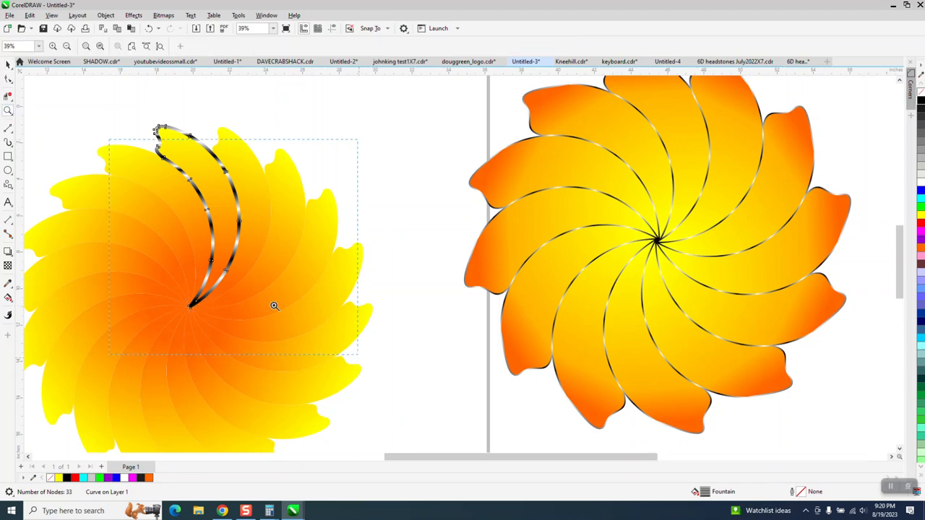
pyautogui.click(8, 65)
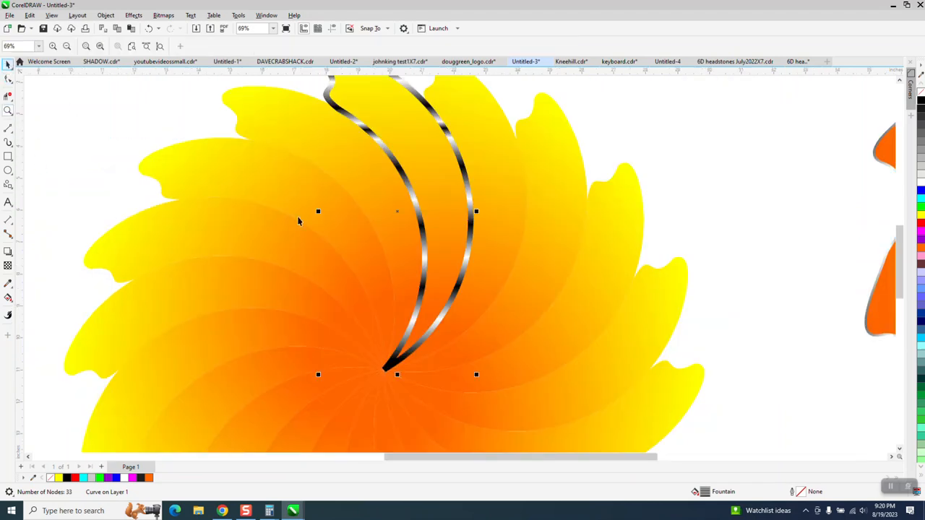
pyautogui.click(414, 211)
pyautogui.moveTo(373, 372); pyautogui.dragTo(383, 369)
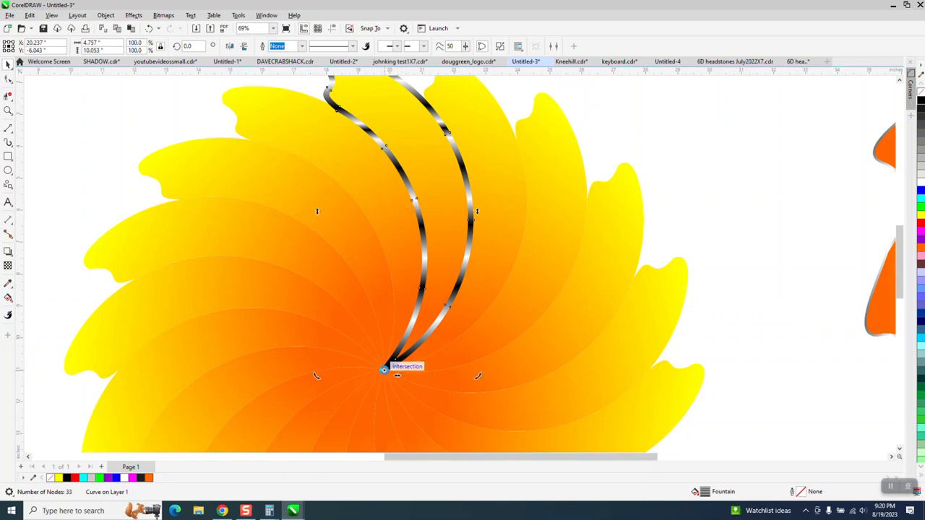
# - Create two rotated copies of the petal outline around the flower's centre at 20° and 40°
pyautogui.click(190, 45)
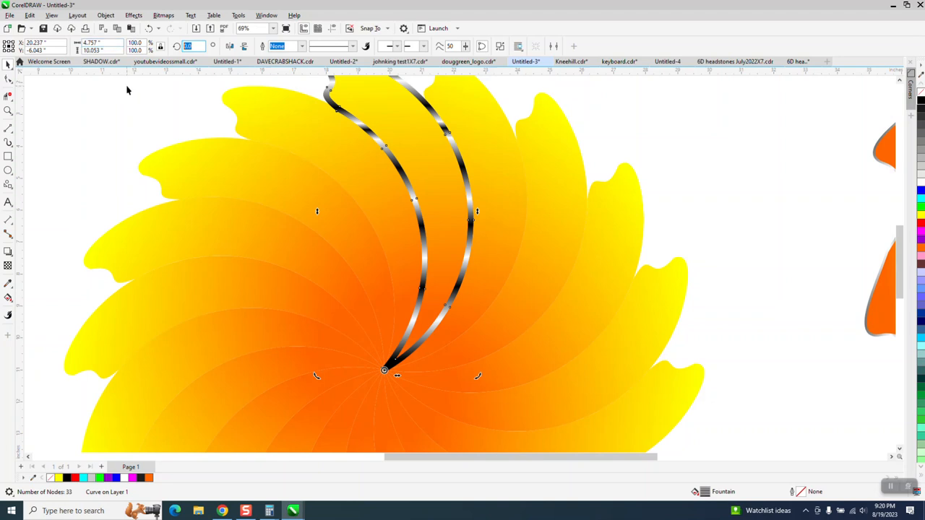
pyautogui.write('20')
pyautogui.press('Return')
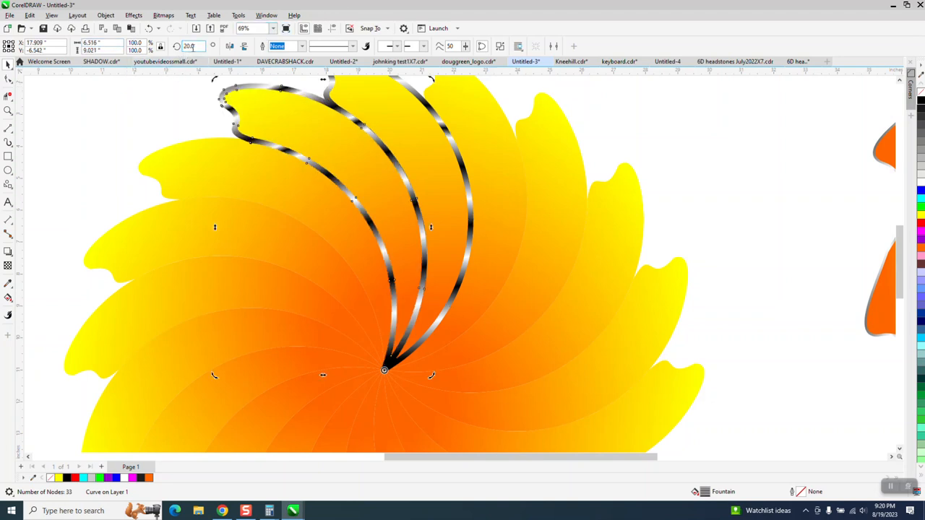
pyautogui.write('40')
pyautogui.press('Return')
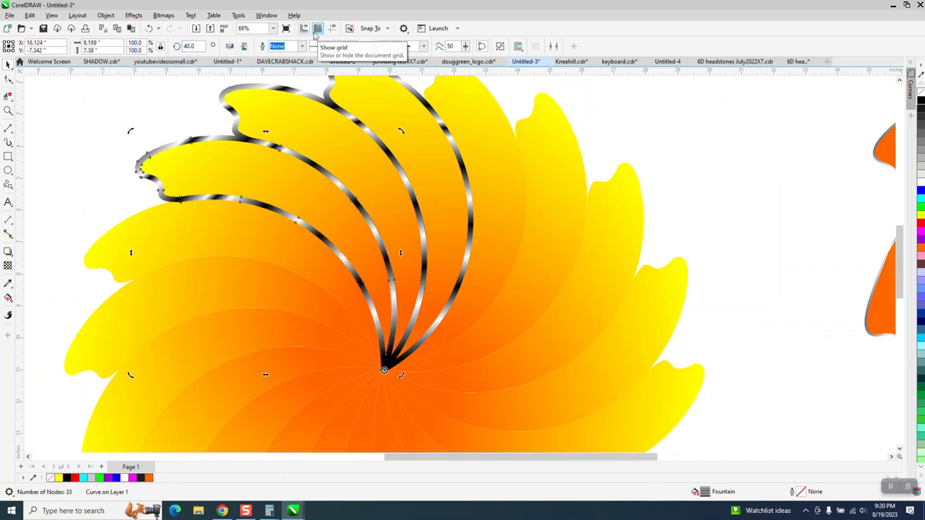
# - Repeat the 20° rotated copy of the outline up to 340° so every petal is outlined, and clear the selection
pyautogui.hotkey('ctrl', 'r')
pyautogui.hotkey('ctrl', 'r')
pyautogui.hotkey('ctrl', 'r')
pyautogui.hotkey('ctrl', 'r')
pyautogui.hotkey('ctrl', 'r')
pyautogui.hotkey('ctrl', 'r')
pyautogui.hotkey('ctrl', 'r')
pyautogui.hotkey('ctrl', 'r')
pyautogui.hotkey('ctrl', 'r')
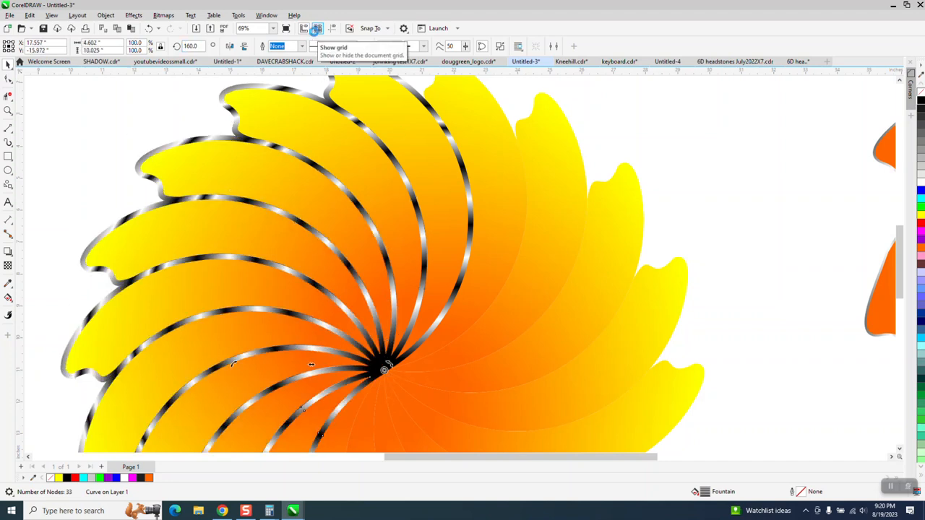
pyautogui.hotkey('ctrl', 'r')
pyautogui.hotkey('ctrl', 'r')
pyautogui.hotkey('ctrl', 'r')
pyautogui.hotkey('ctrl', 'r')
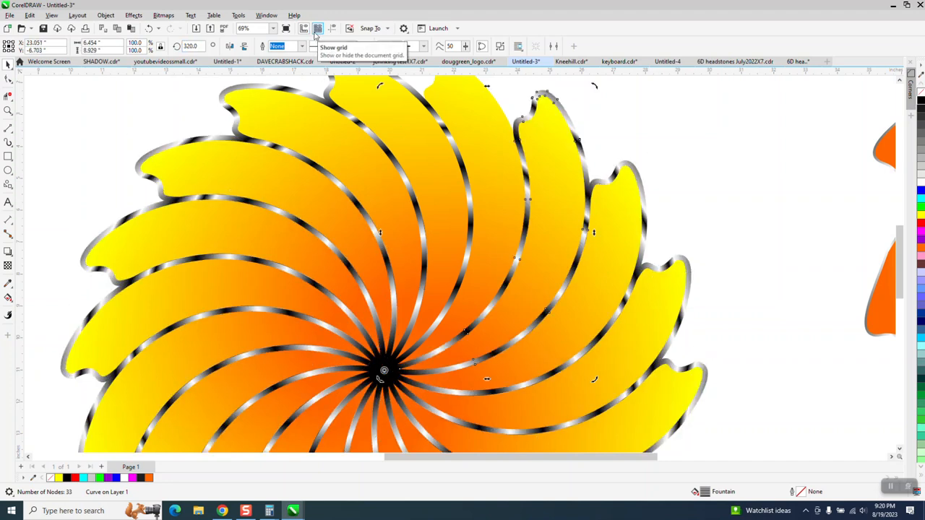
pyautogui.hotkey('ctrl', 'r')
pyautogui.scroll(-2, 354, 138)
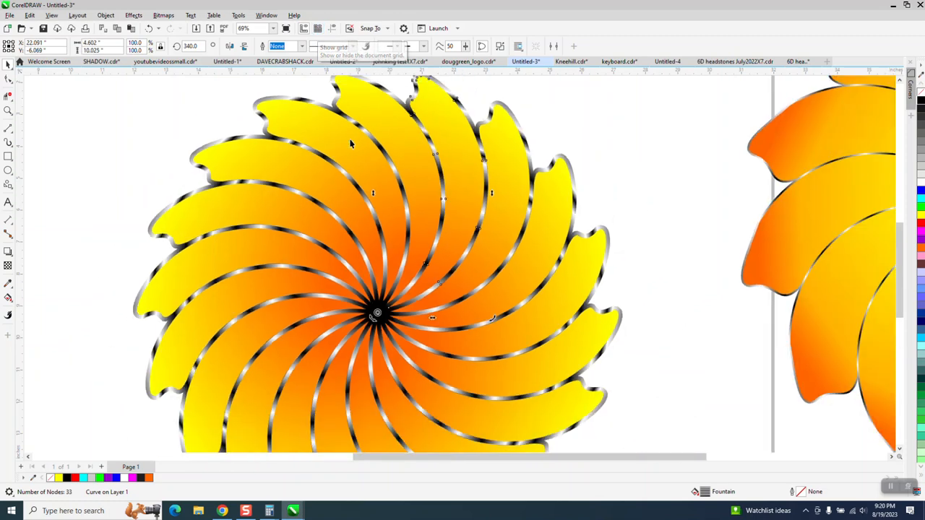
pyautogui.click(598, 209)
pyautogui.scroll(-1, 591, 232)
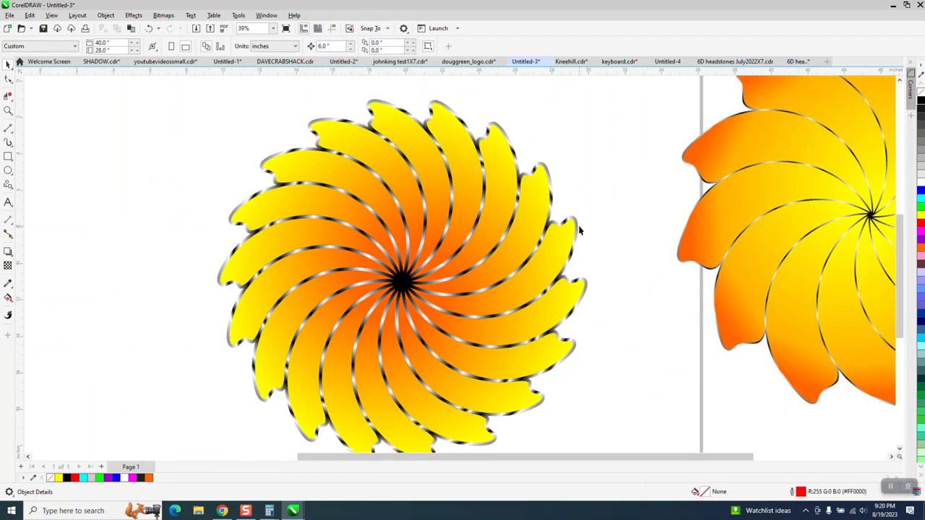
# - Ungroup the 18 filled petals of the flower and select the control petal at the top
pyautogui.click(396, 178)
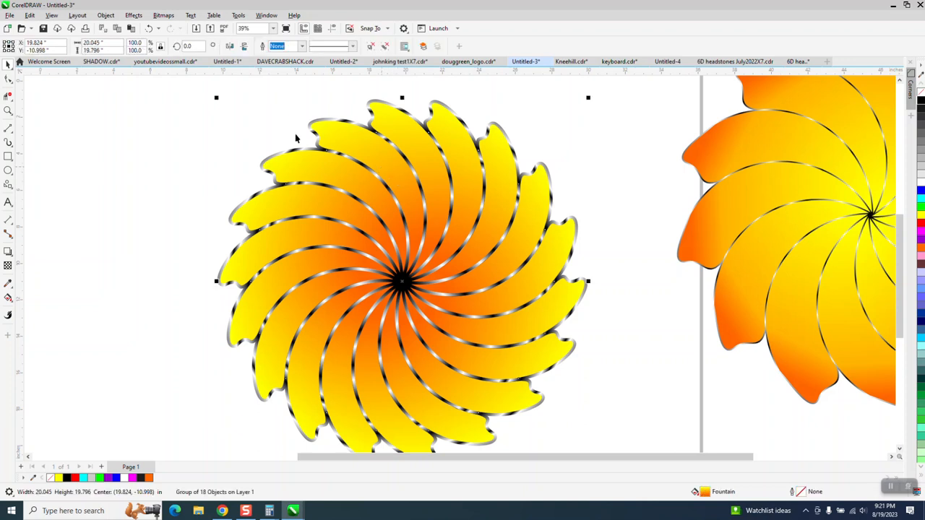
pyautogui.click(105, 15)
pyautogui.moveTo(170, 179)
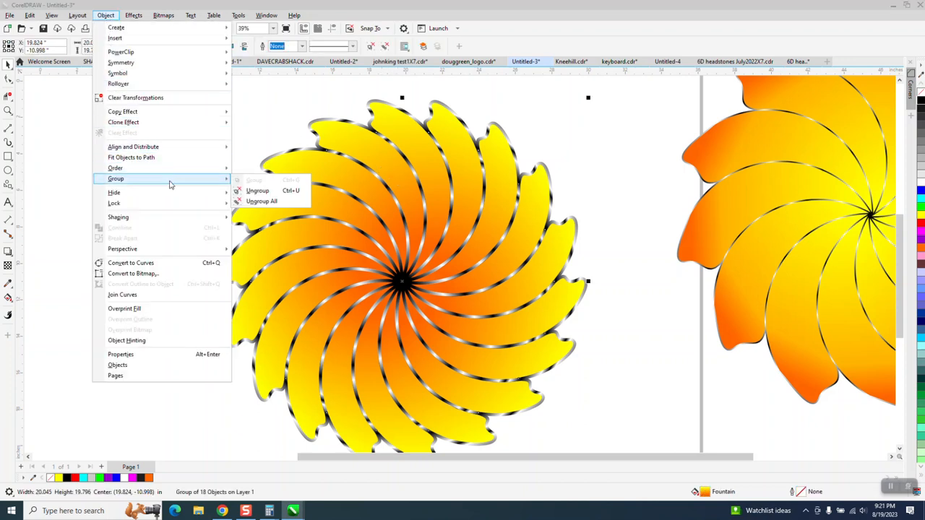
pyautogui.click(251, 190)
pyautogui.click(417, 146)
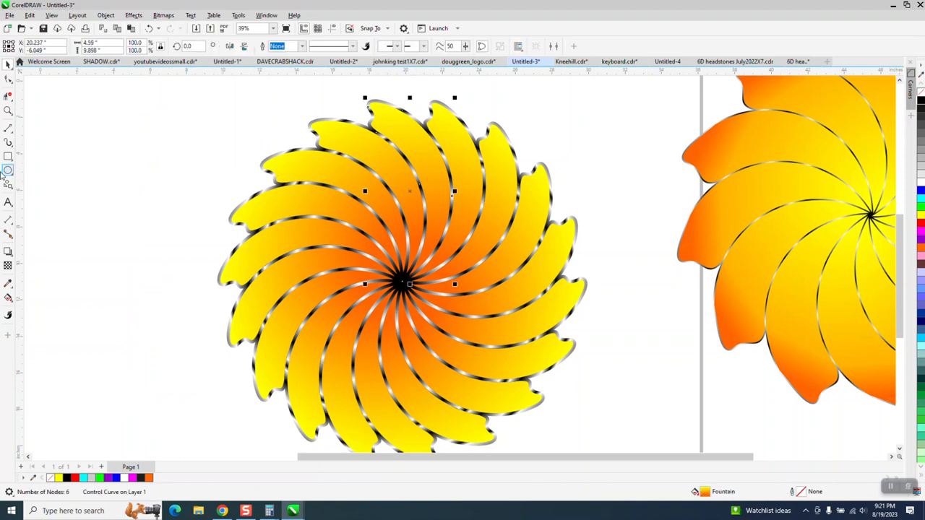
# - Move the control petal's inner orange gradient stop outward to 51% so the orange extends further from the flower's centre
pyautogui.click(9, 298)
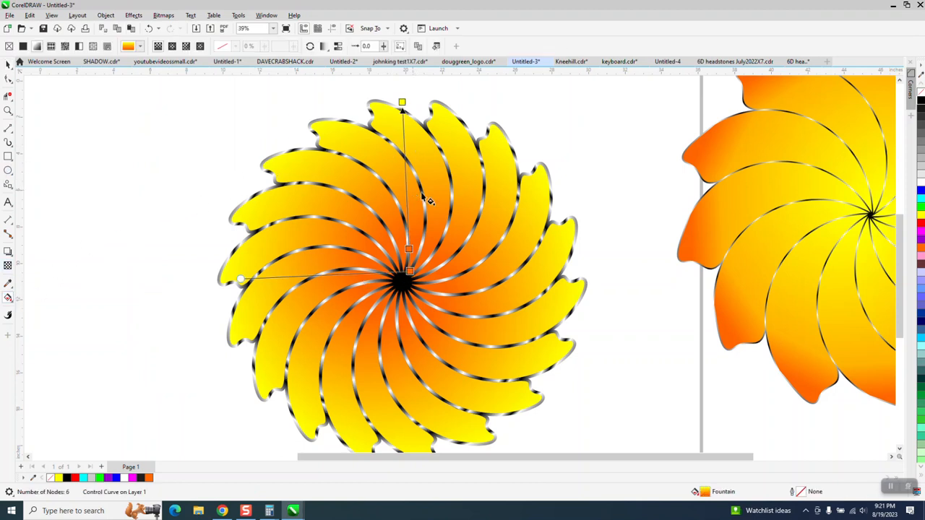
pyautogui.doubleClick(404, 210)
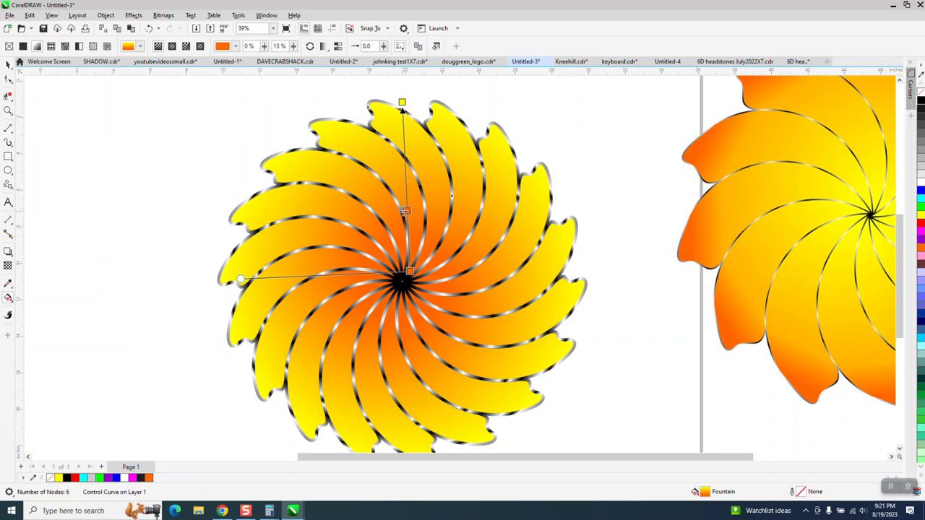
pyautogui.moveTo(405, 210); pyautogui.dragTo(406, 185)
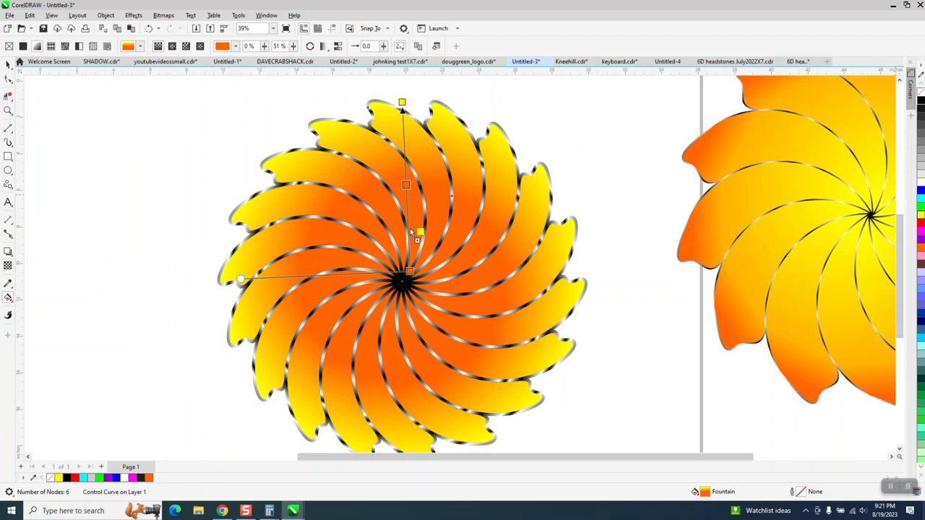
# - Add a yellow stop between two new orange stops on the control petal's gradient to form a yellow ring around the flower's centre, and deselect it
pyautogui.moveTo(409, 228); pyautogui.dragTo(409, 228)
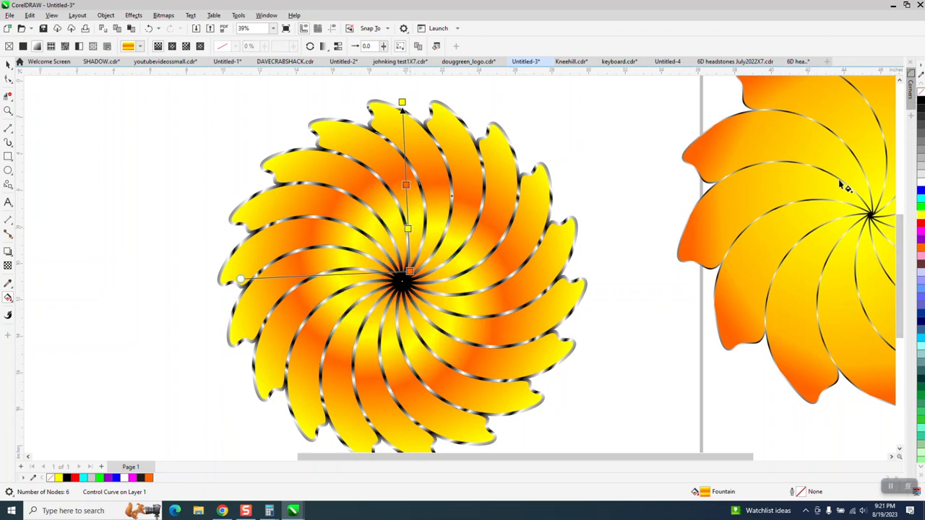
pyautogui.moveTo(918, 250); pyautogui.dragTo(406, 211)
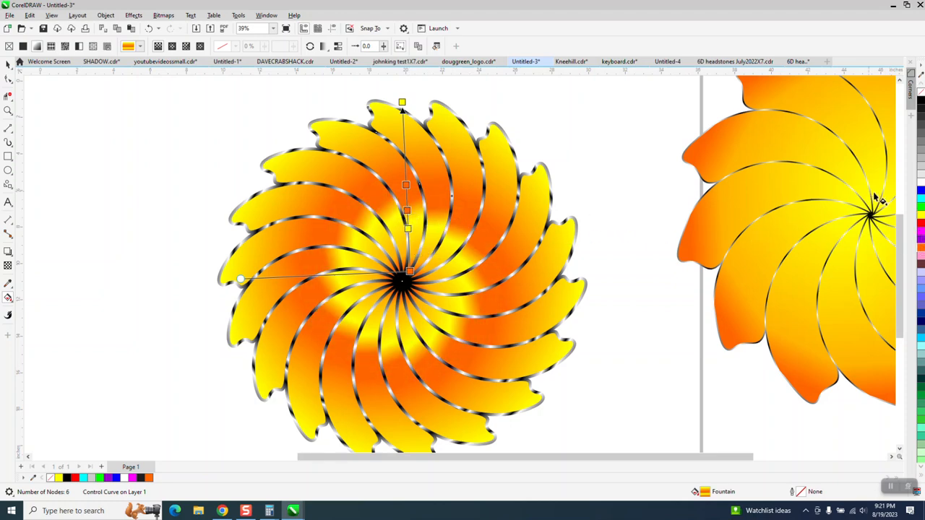
pyautogui.moveTo(847, 259)
pyautogui.mouseDown()
pyautogui.moveTo(402, 236)
pyautogui.moveTo(413, 260)
pyautogui.moveTo(408, 250)
pyautogui.mouseUp()
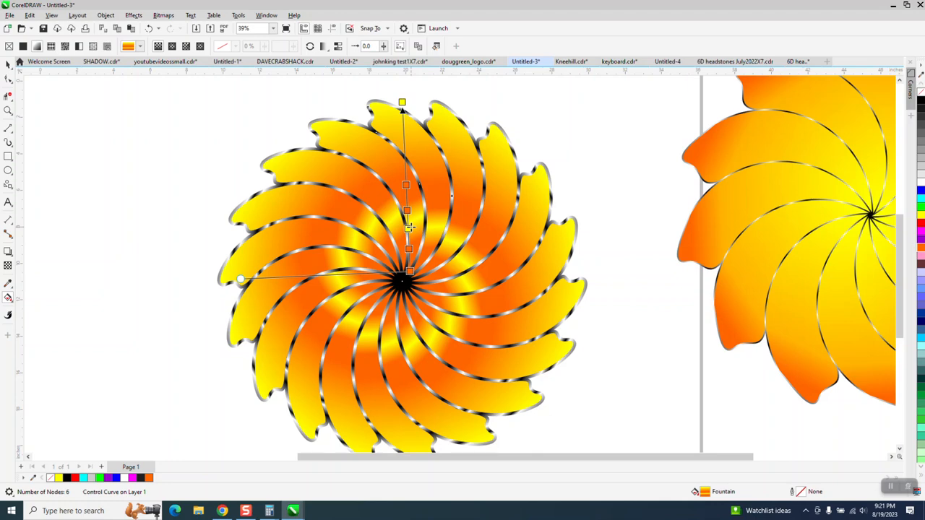
pyautogui.scroll(-1, 409, 228)
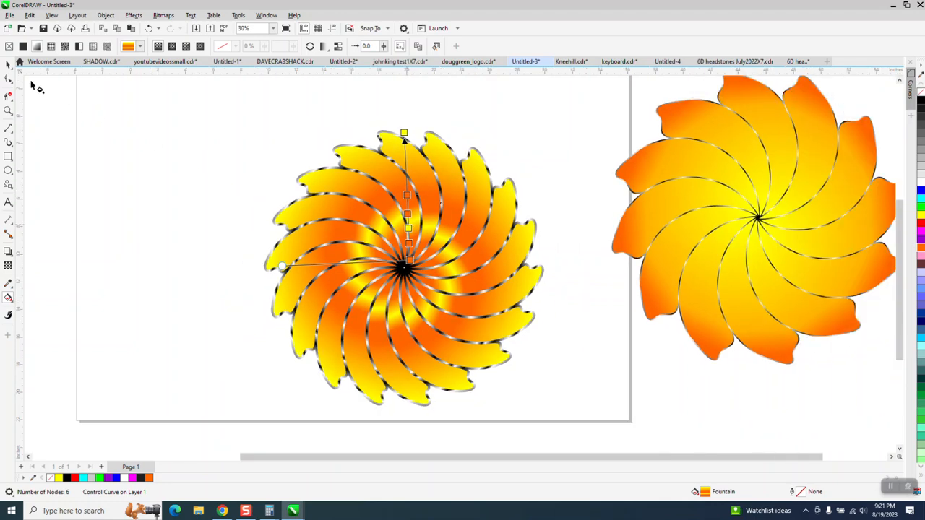
pyautogui.click(8, 64)
pyautogui.click(227, 118)
pyautogui.scroll(-1, 236, 123)
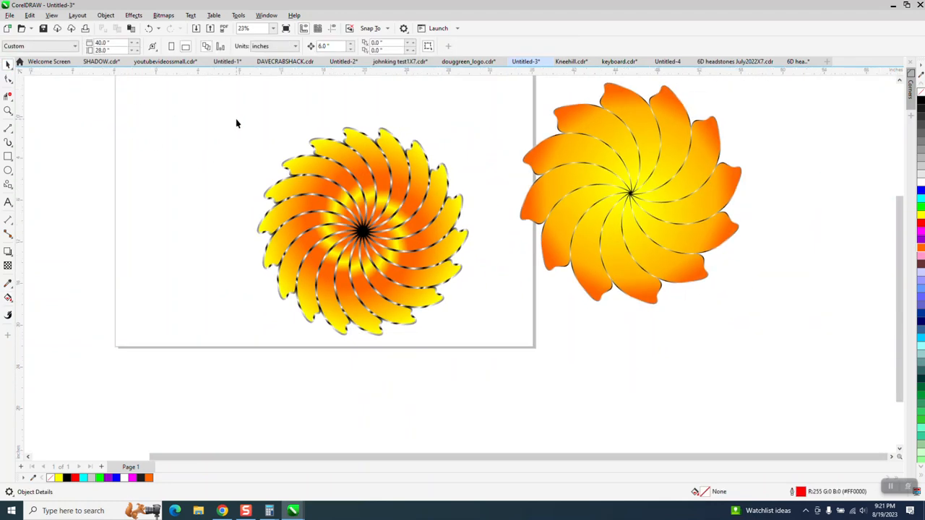
# - Draw a rectangle about 28.6 by 22.5 inches around the outlined 18-petal flower and fill it black
pyautogui.click(8, 156)
pyautogui.moveTo(204, 115); pyautogui.dragTo(505, 351)
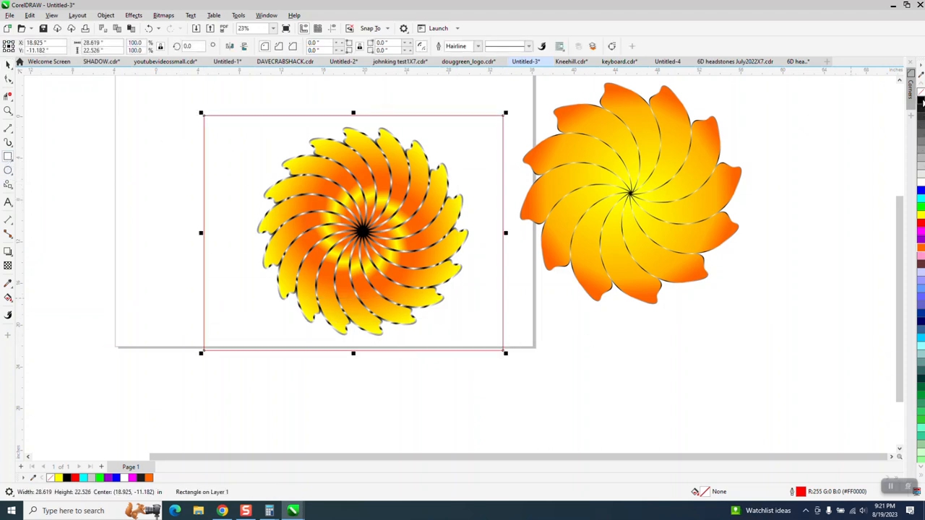
pyautogui.click(921, 102)
# - Send the black rectangle behind the flower as its background, clear the selection, and view the flower up close
pyautogui.click(105, 15)
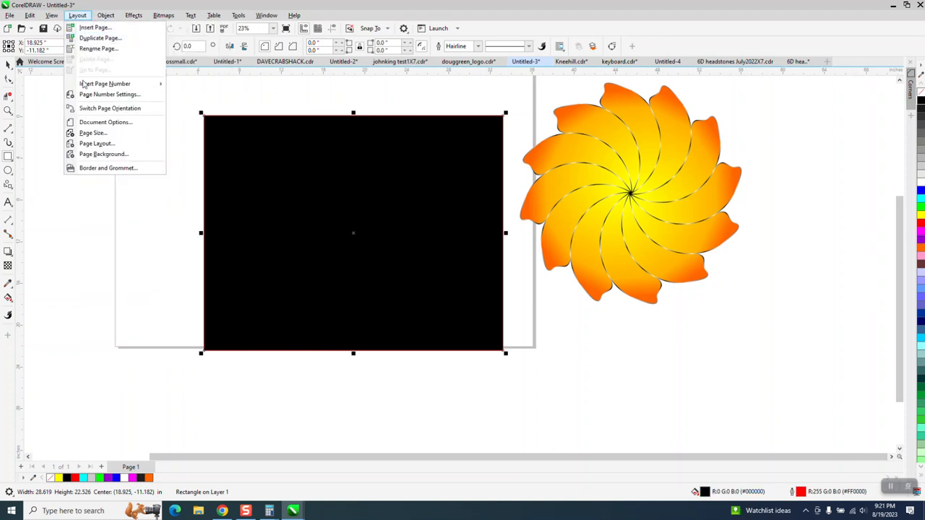
pyautogui.moveTo(105, 15)
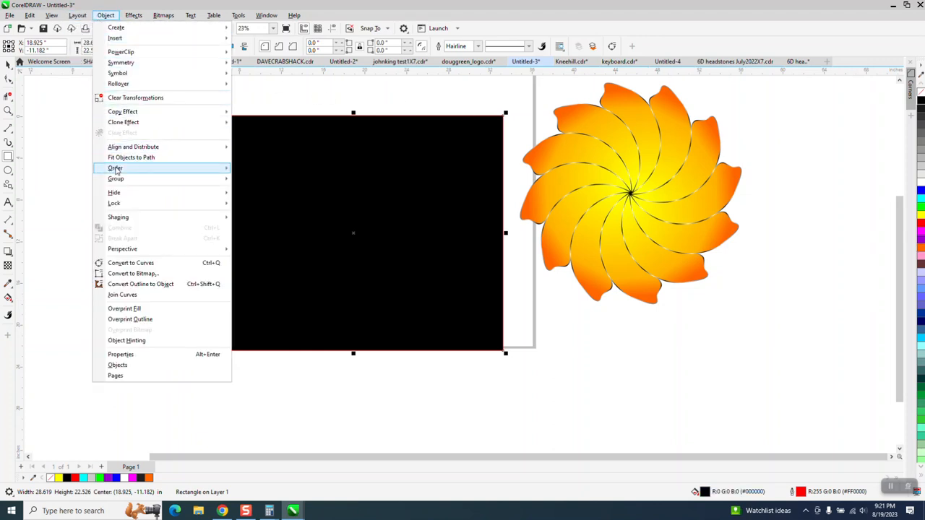
pyautogui.moveTo(115, 170)
pyautogui.click(245, 186)
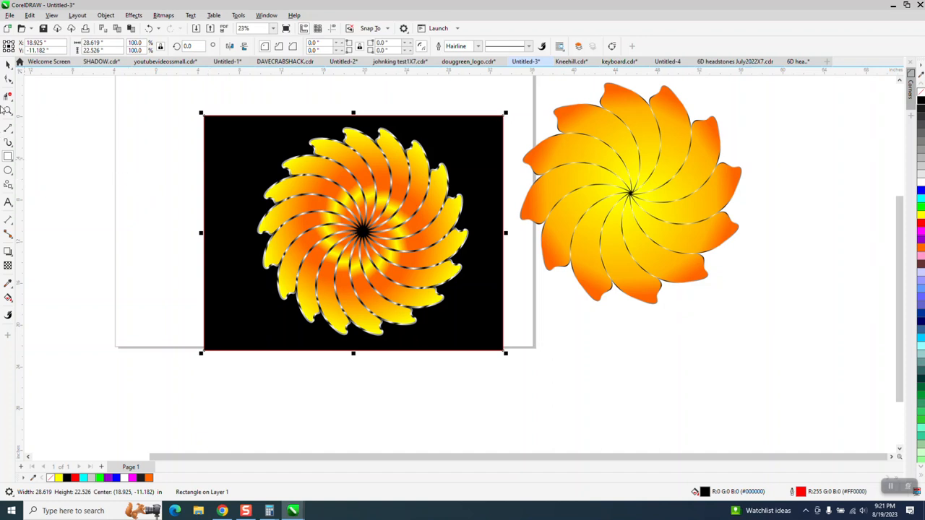
pyautogui.click(81, 119)
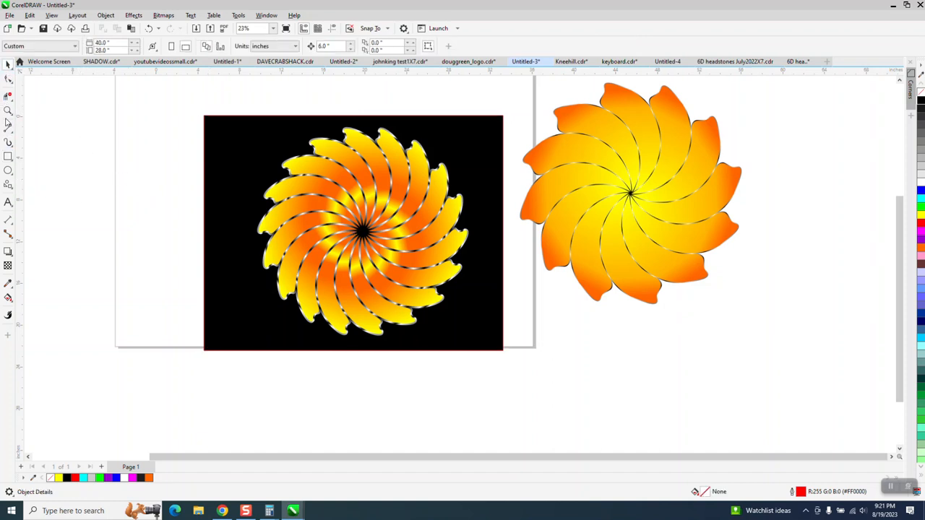
pyautogui.click(8, 110)
pyautogui.moveTo(228, 129); pyautogui.dragTo(543, 340)
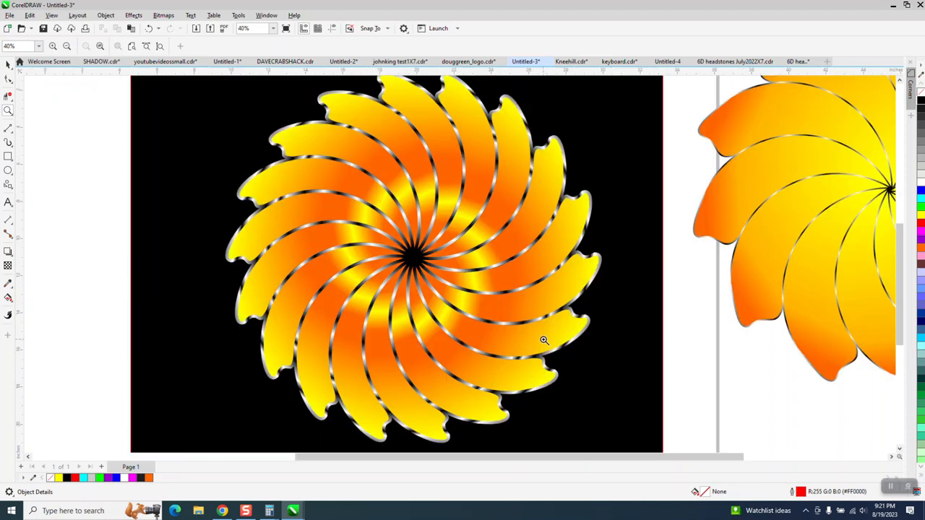